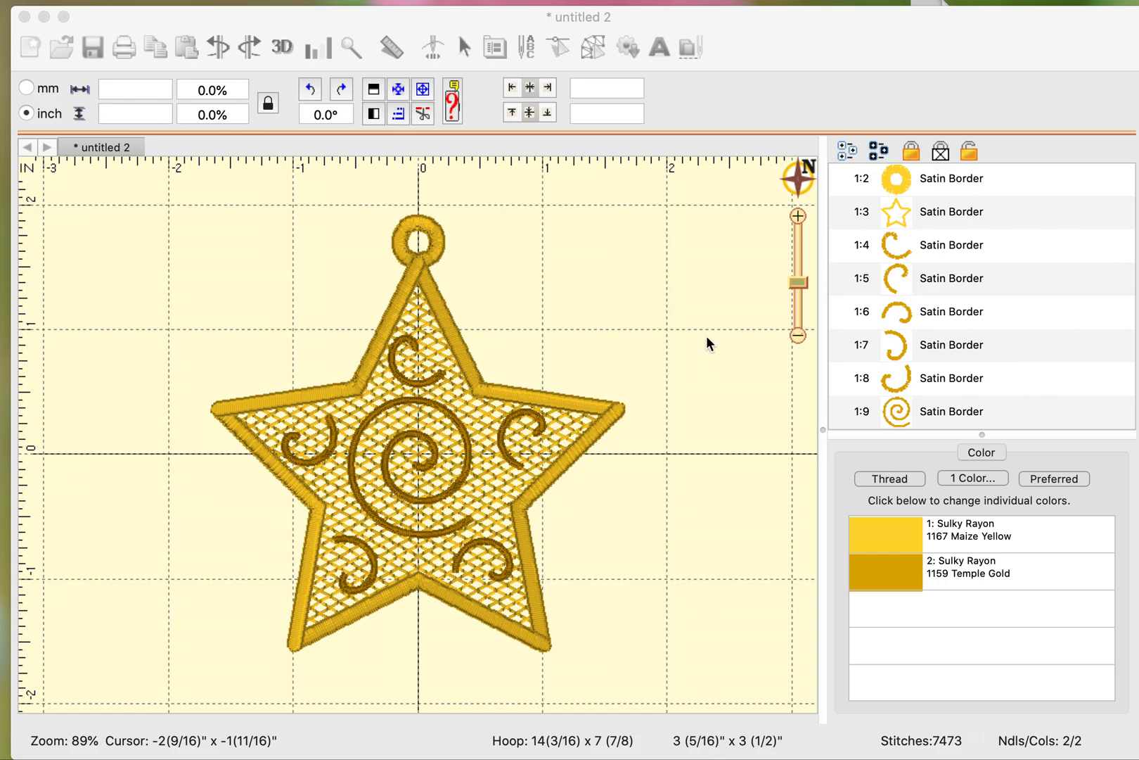
# Switch to the design creation mode and start a new blank page
pyautogui.click(593, 48)
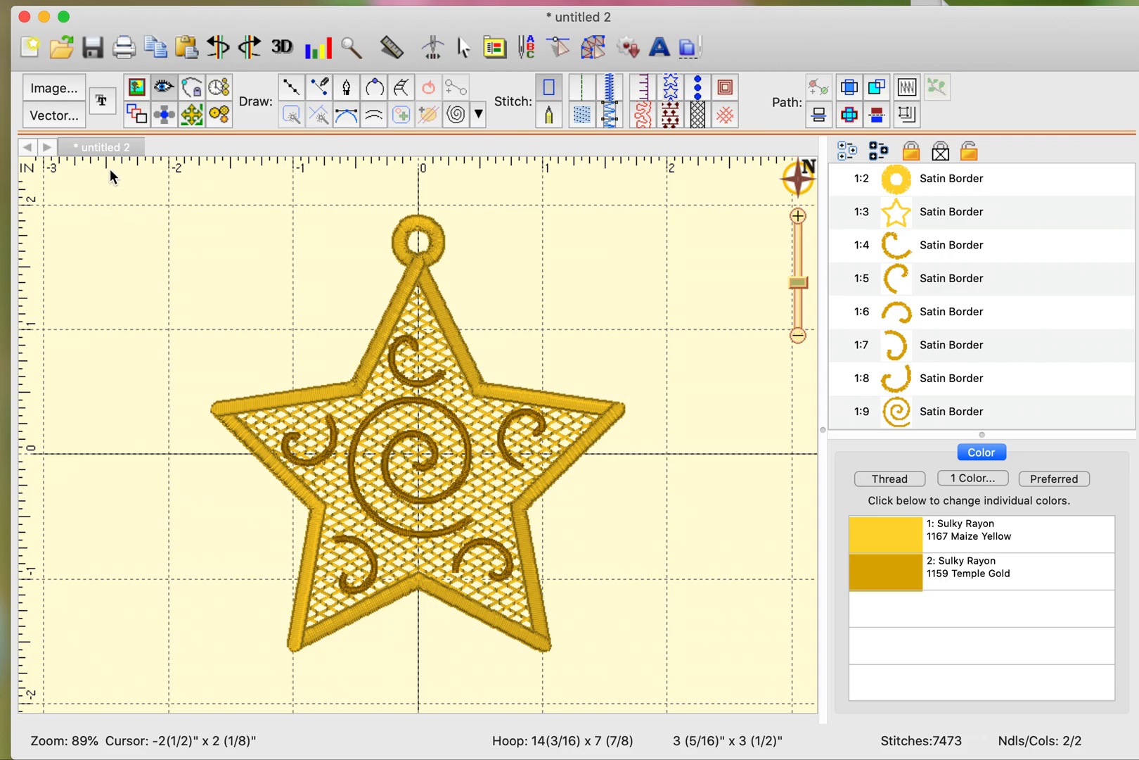
pyautogui.click(115, 2)
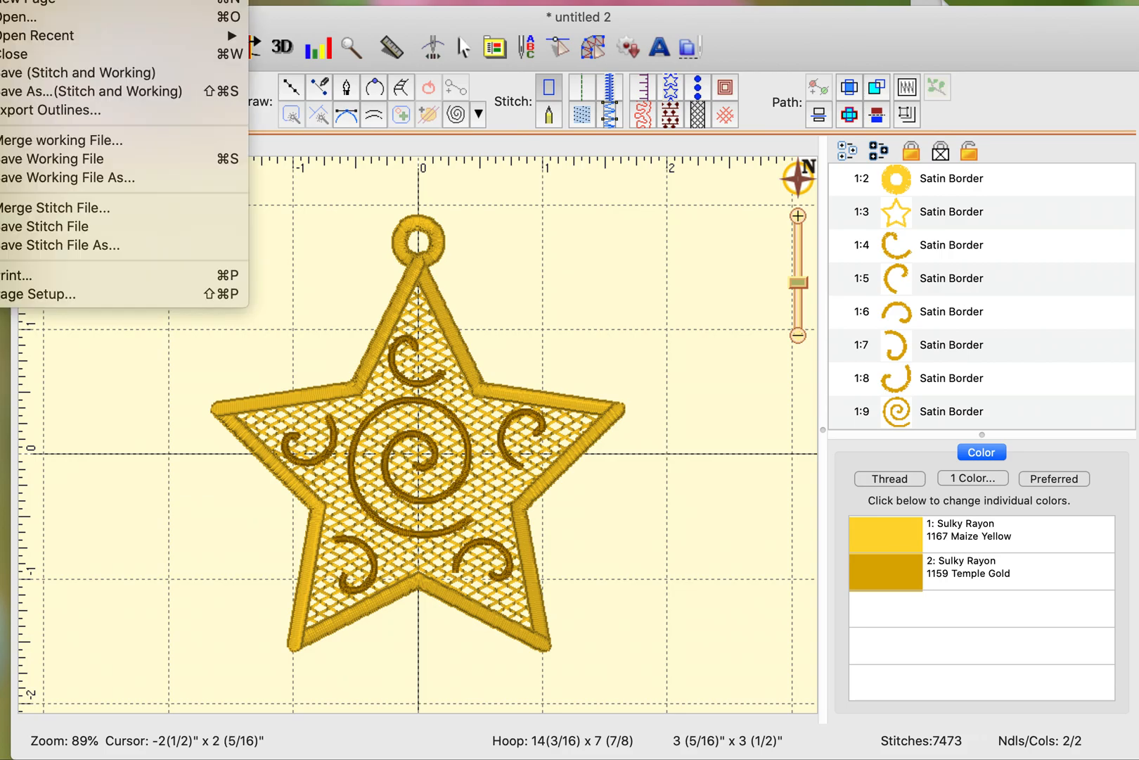
pyautogui.click(14, 1)
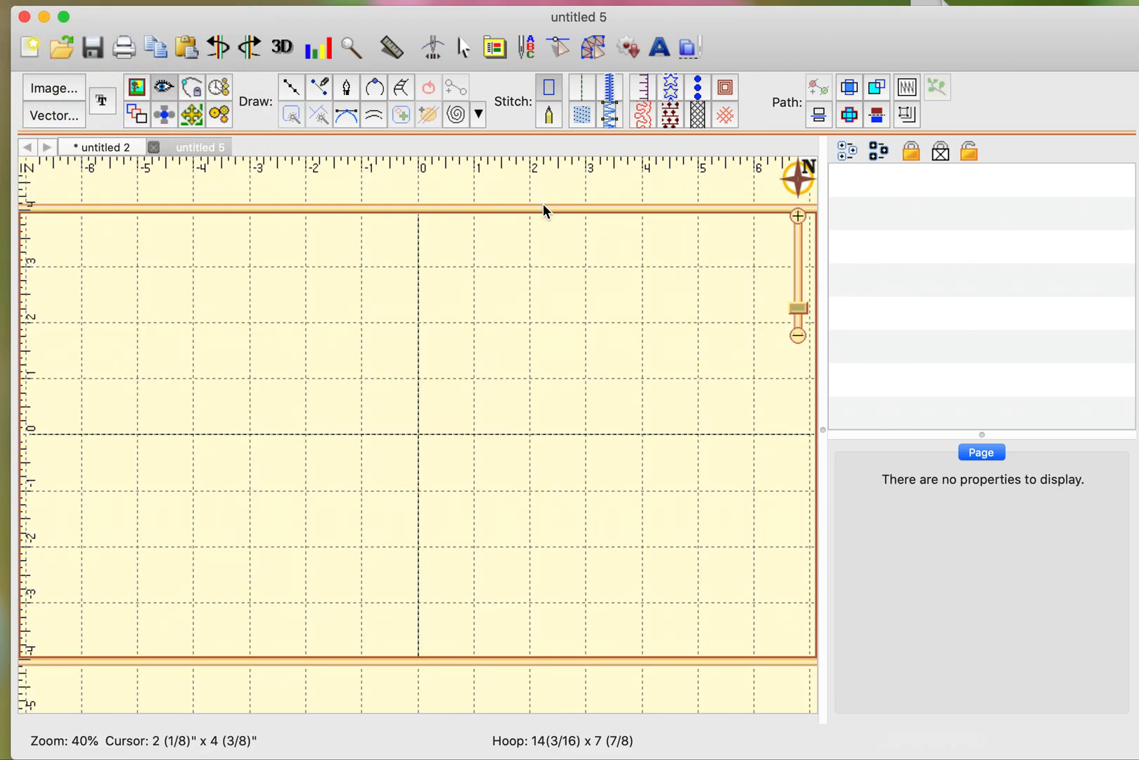
# Add the Star 1 outline from the Stars category of the Embrilliance: Outlines library
pyautogui.click(634, 53)
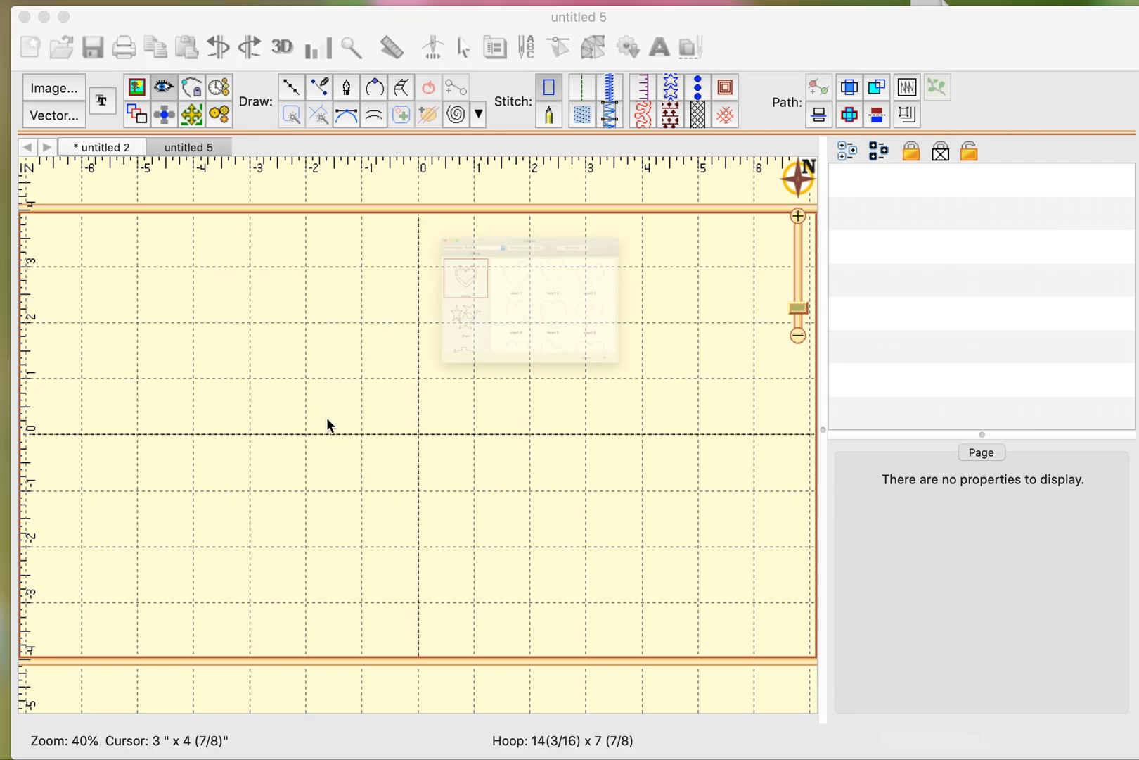
pyautogui.scroll(-3, 315, 398)
pyautogui.click(314, 361)
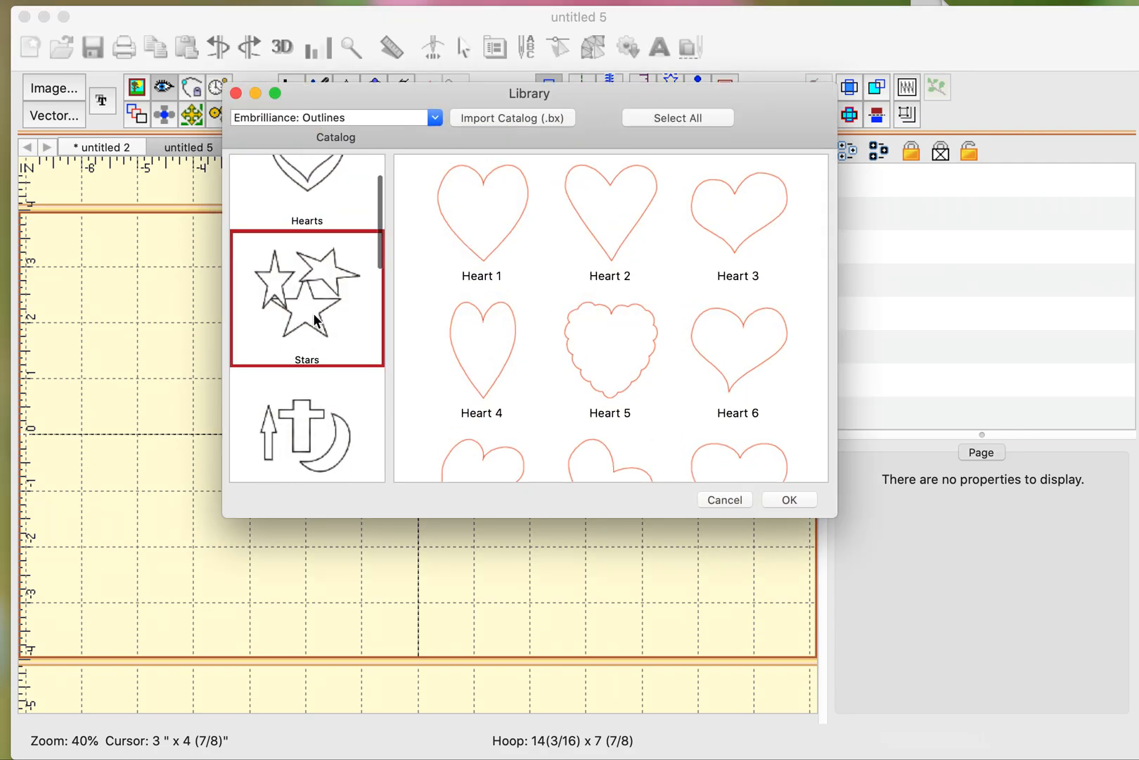
pyautogui.click(511, 228)
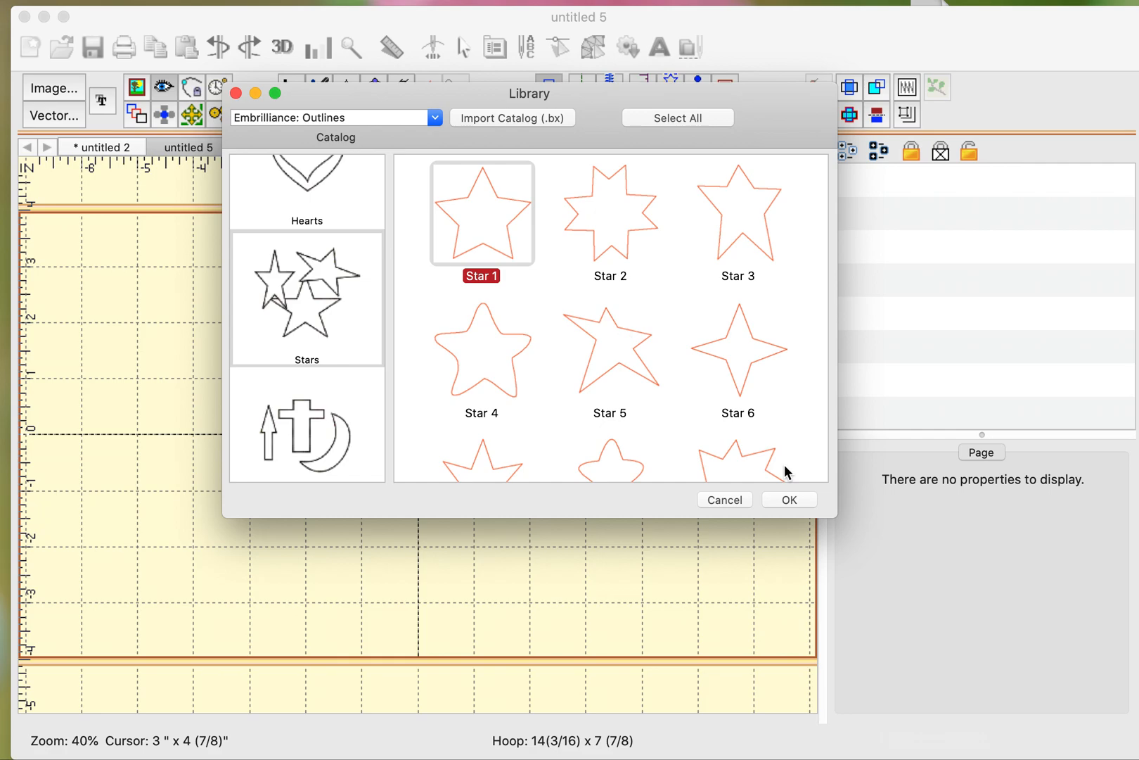
pyautogui.click(789, 499)
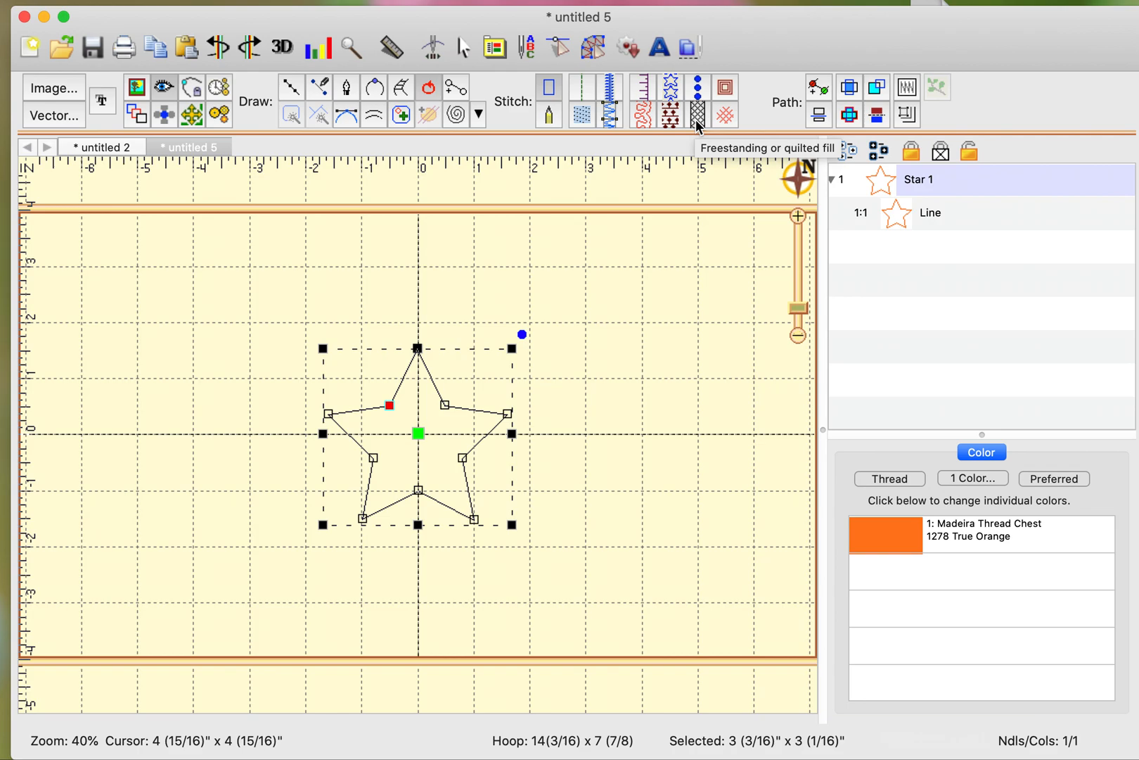
# Apply the freestanding lace fill to the star outline, using the Freestanding (double) pattern
pyautogui.click(696, 120)
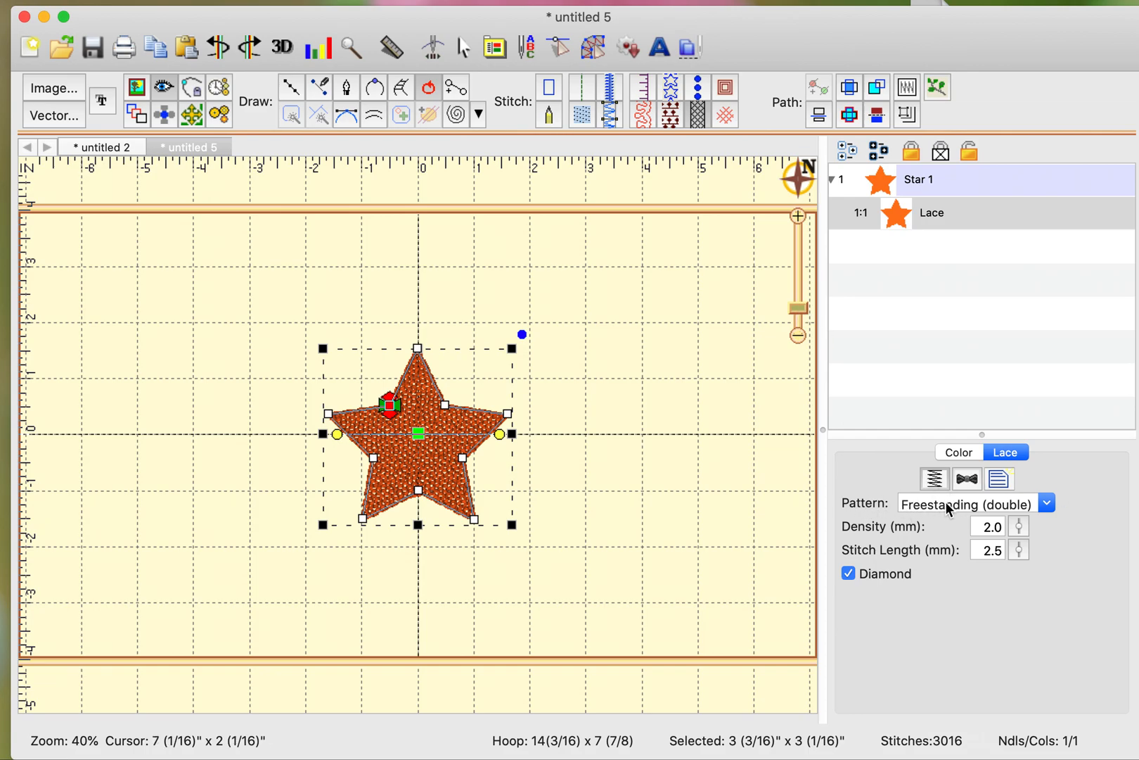
pyautogui.click(1047, 504)
pyautogui.click(1047, 509)
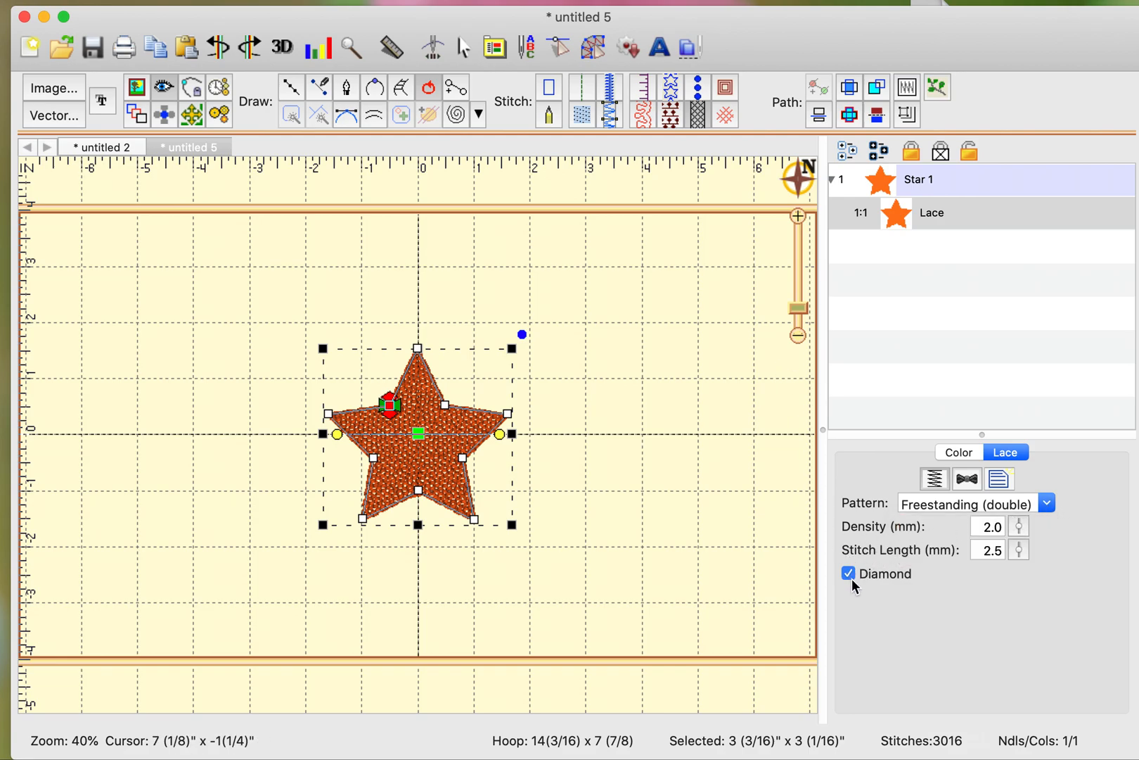
# Turn the lace fill's Diamond option off and back on to compare the two mesh patterns
pyautogui.moveTo(799, 306); pyautogui.dragTo(800, 275)
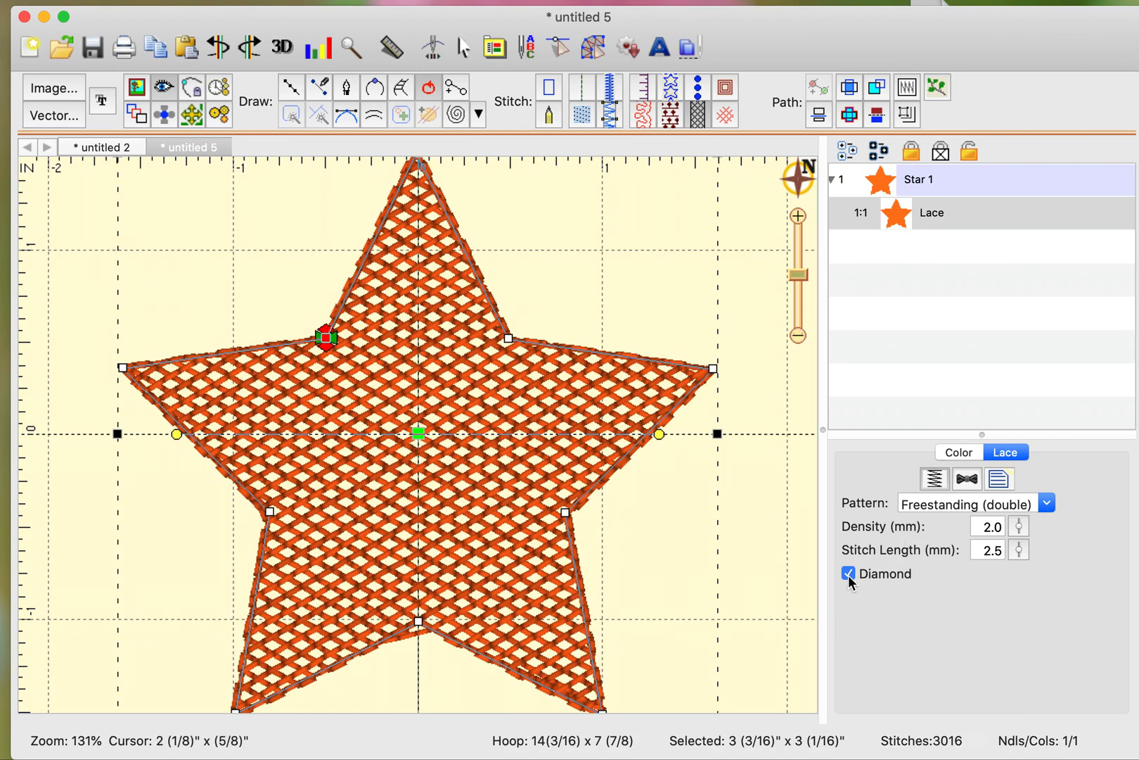
pyautogui.click(848, 573)
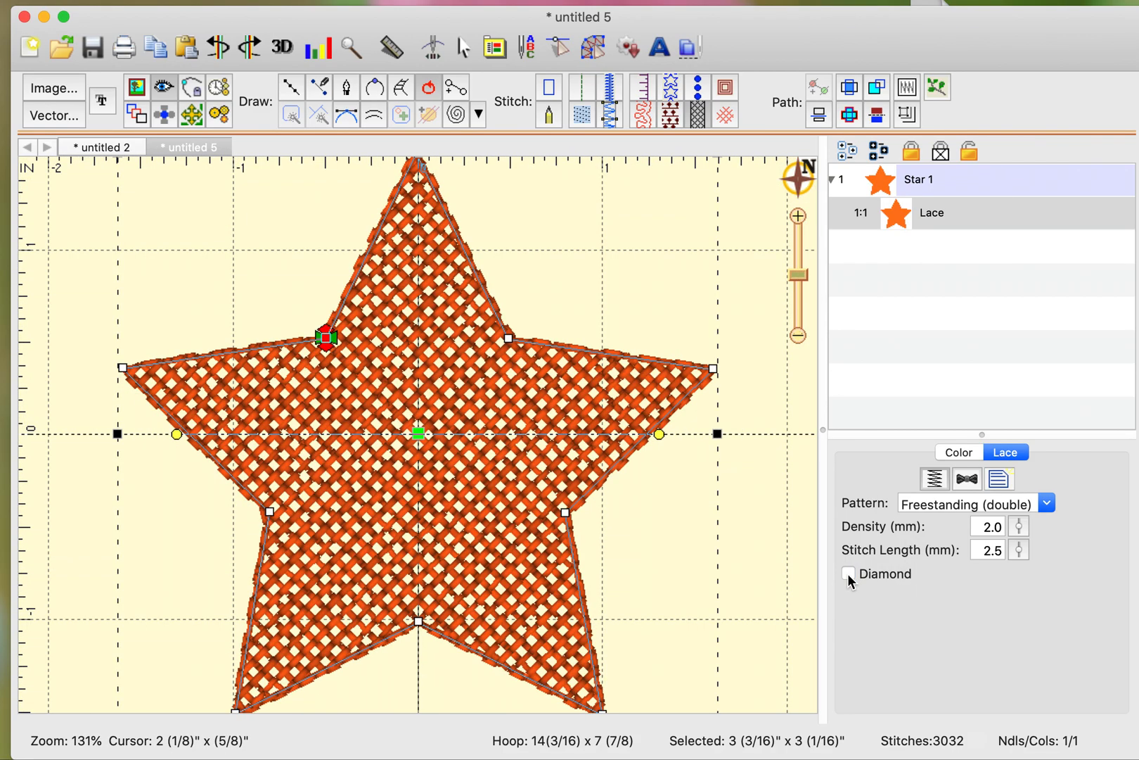
pyautogui.click(848, 573)
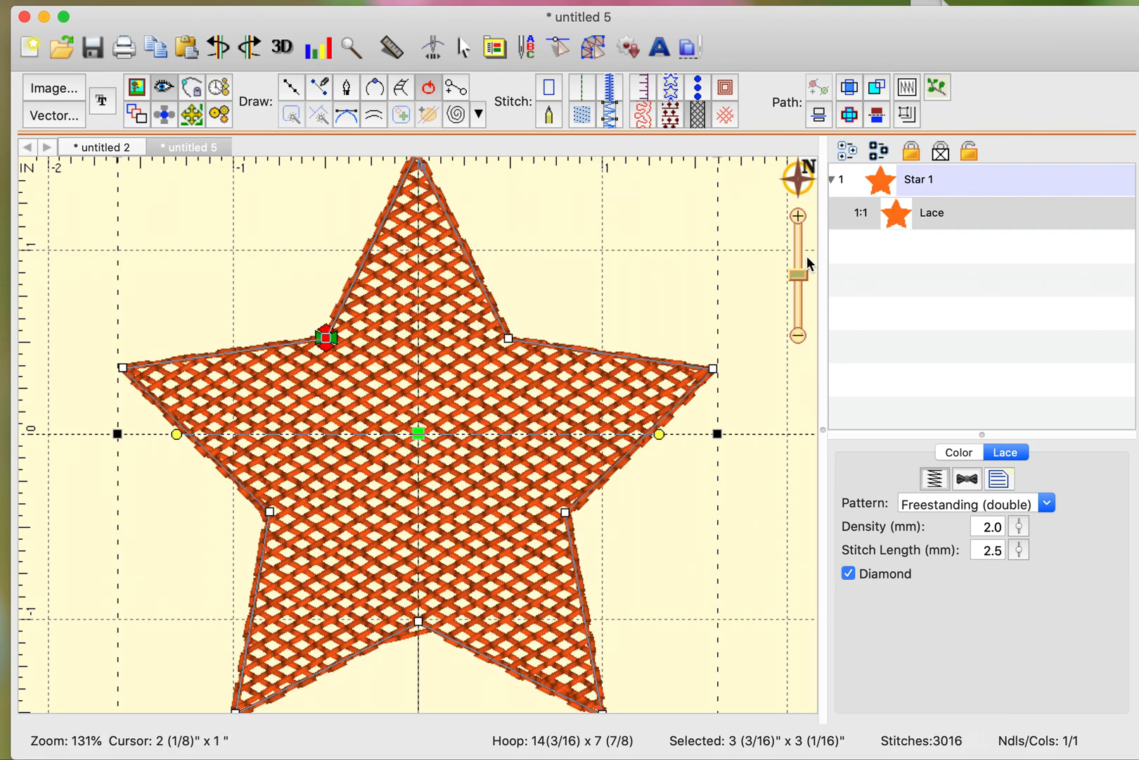
# Move the lace star's entry and exit points to its top tip, then deselect it
pyautogui.moveTo(803, 275); pyautogui.dragTo(803, 283)
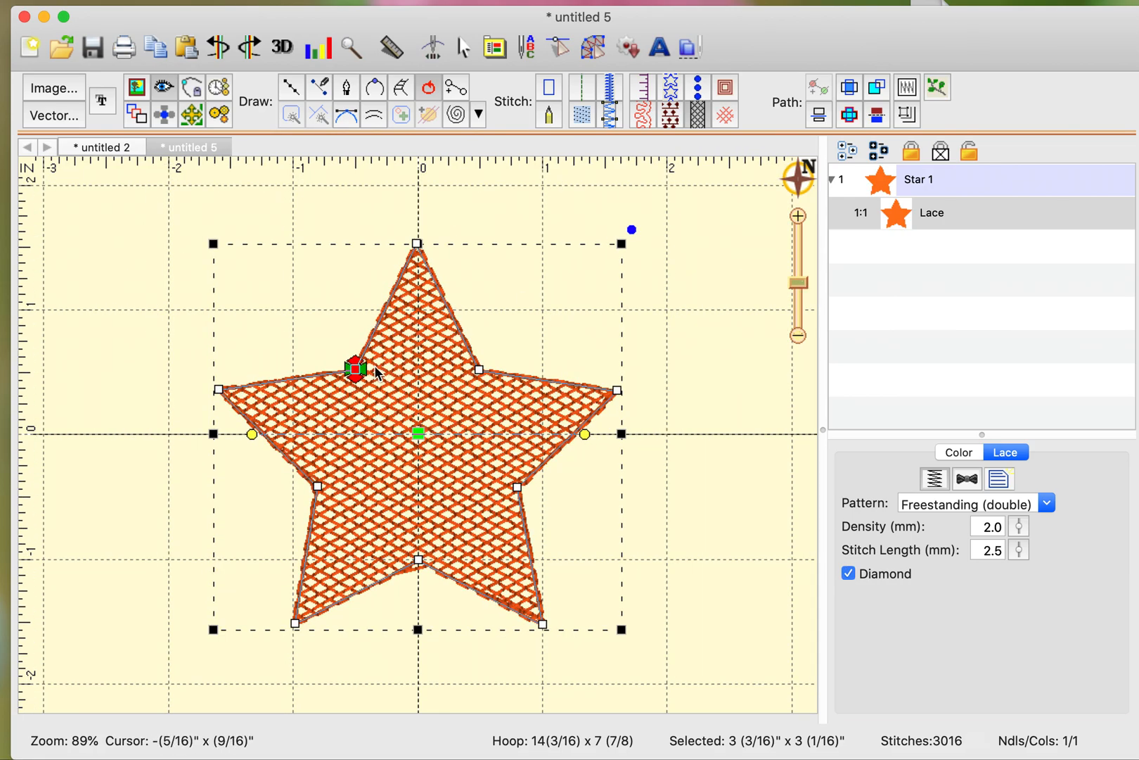
pyautogui.moveTo(366, 374); pyautogui.dragTo(420, 223)
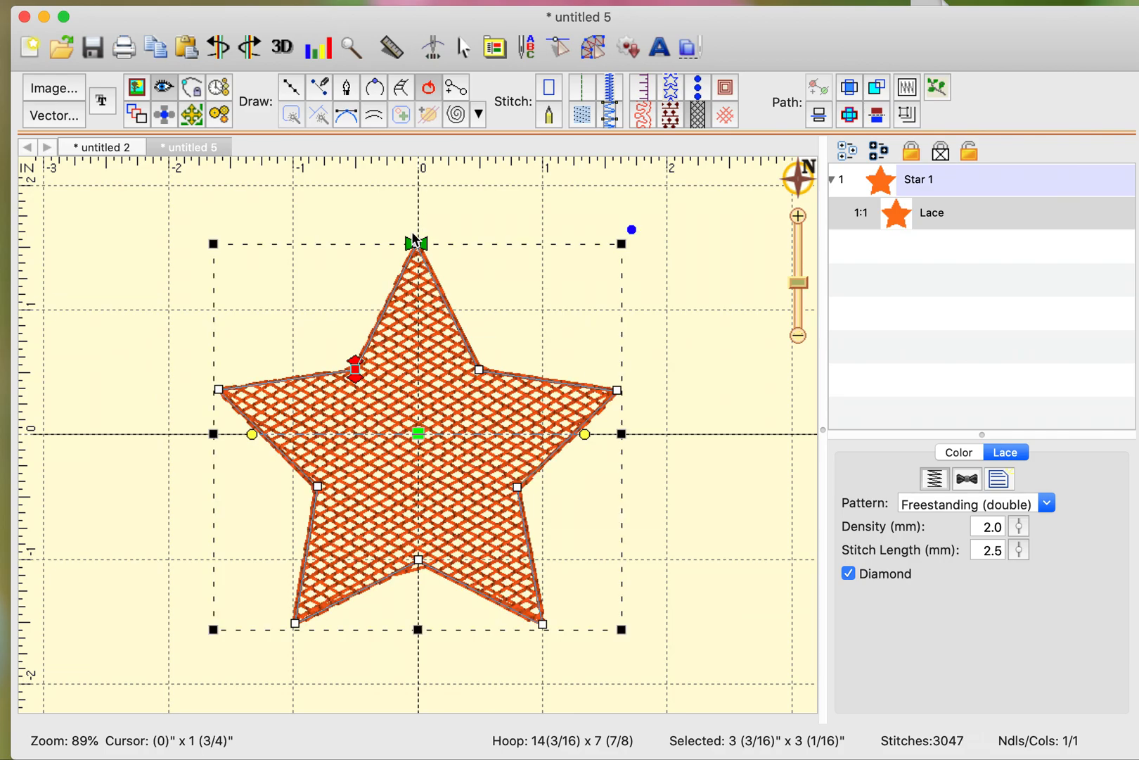
pyautogui.moveTo(359, 381); pyautogui.dragTo(432, 230)
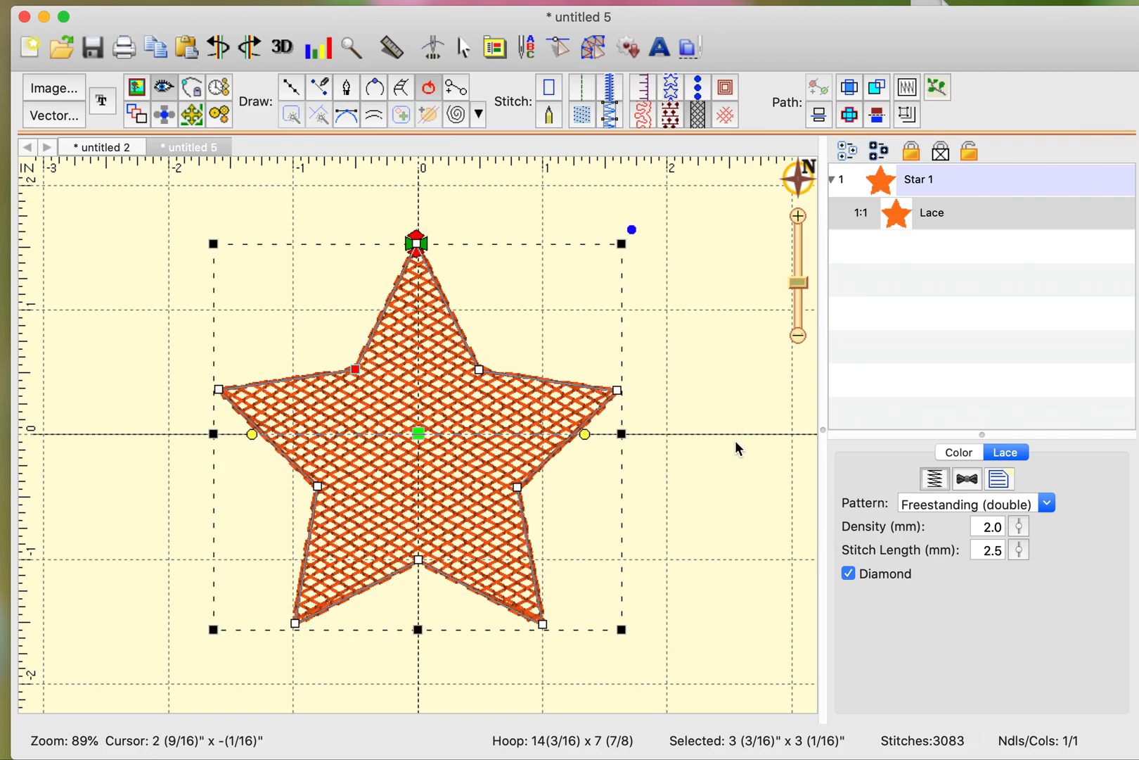
pyautogui.click(130, 322)
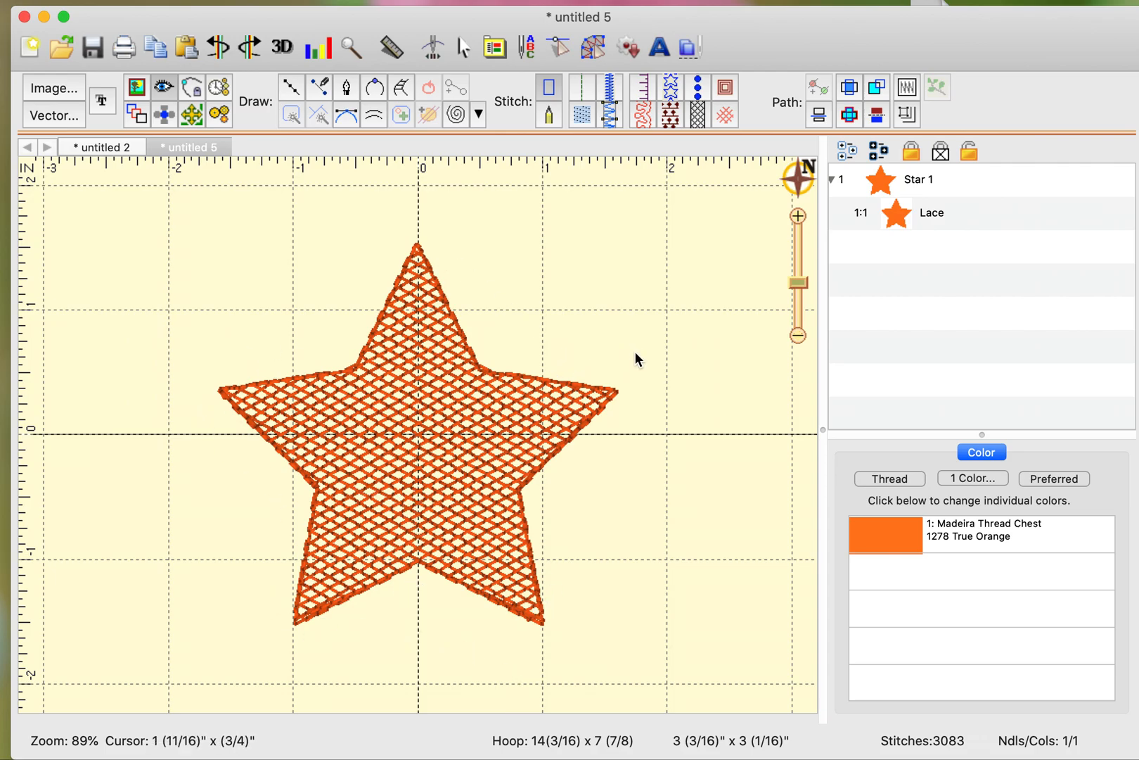
# Change the lace star's thread color to Sulky Rayon 1167 Maize Yellow, with threads sorted by number
pyautogui.doubleClick(883, 540)
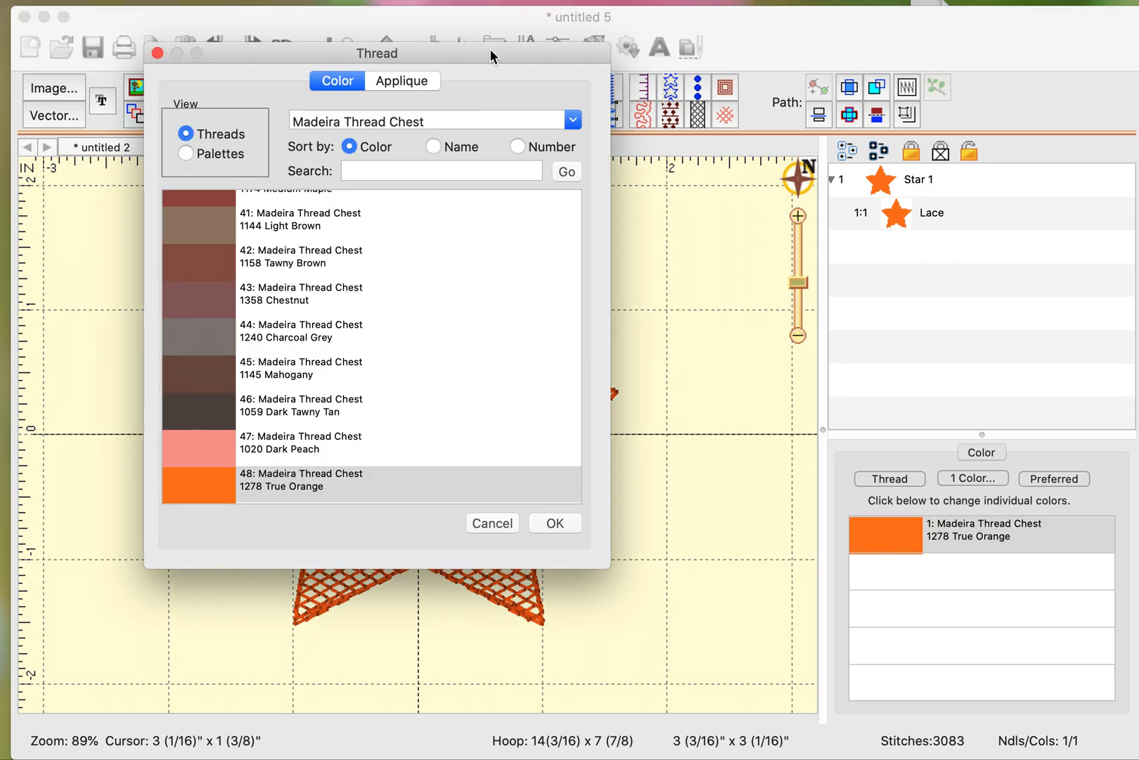
pyautogui.click(517, 146)
pyautogui.click(226, 445)
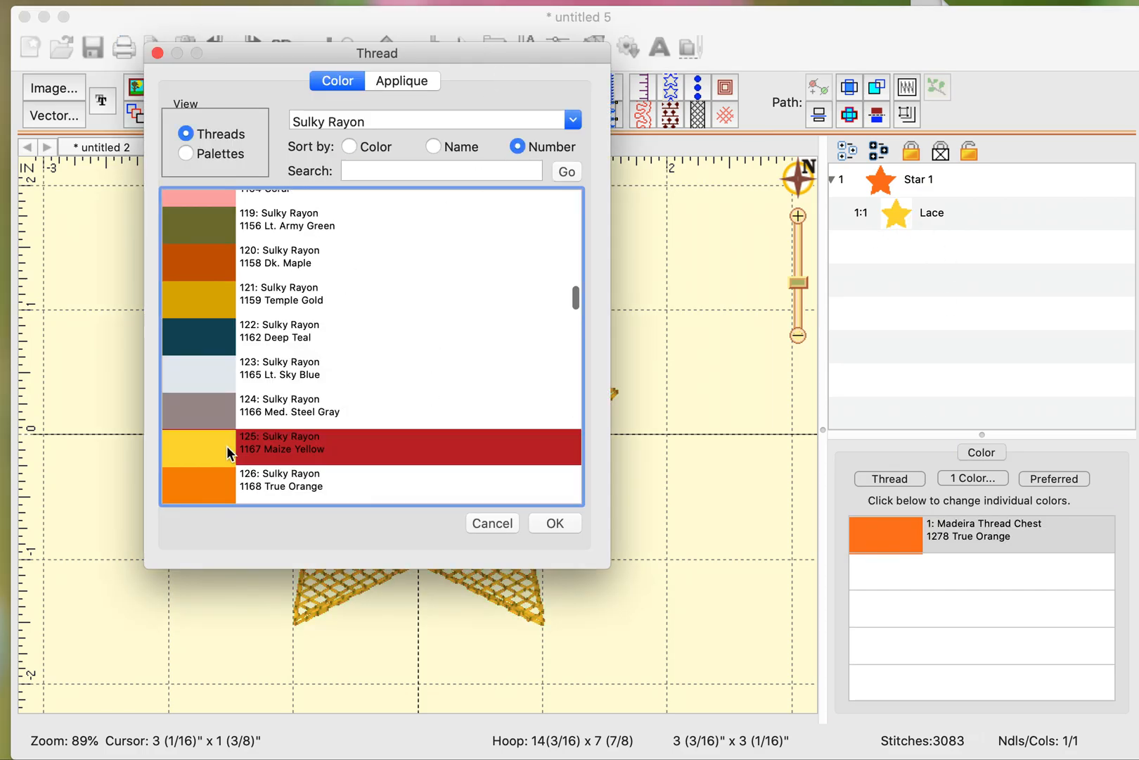
pyautogui.click(568, 523)
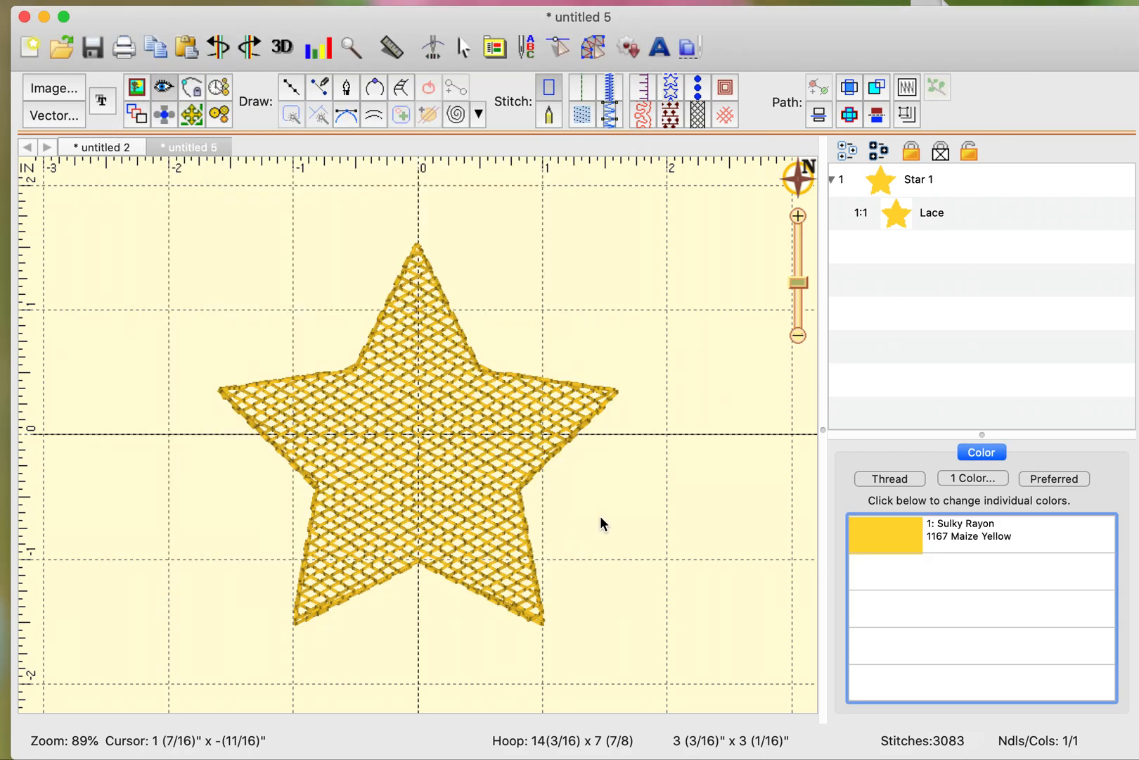
# Duplicate the lace star by copying it and pasting the copy in place
pyautogui.click(935, 214)
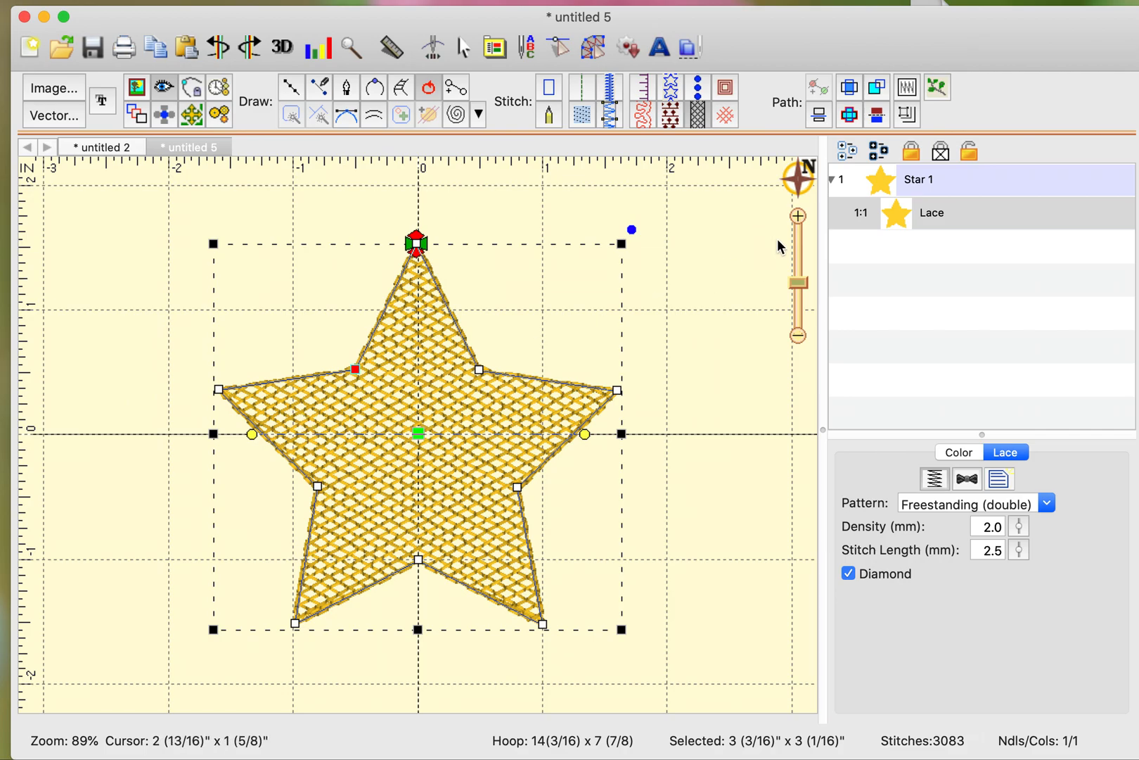
pyautogui.click(931, 216)
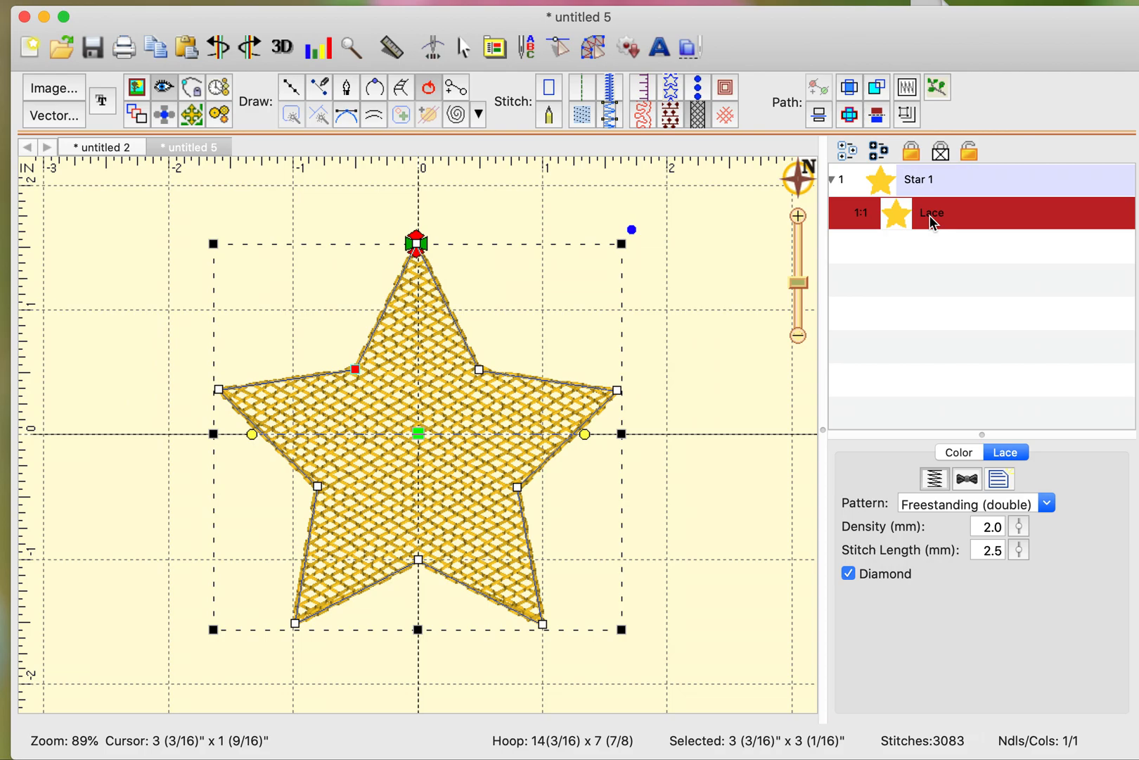
pyautogui.press('super+v')
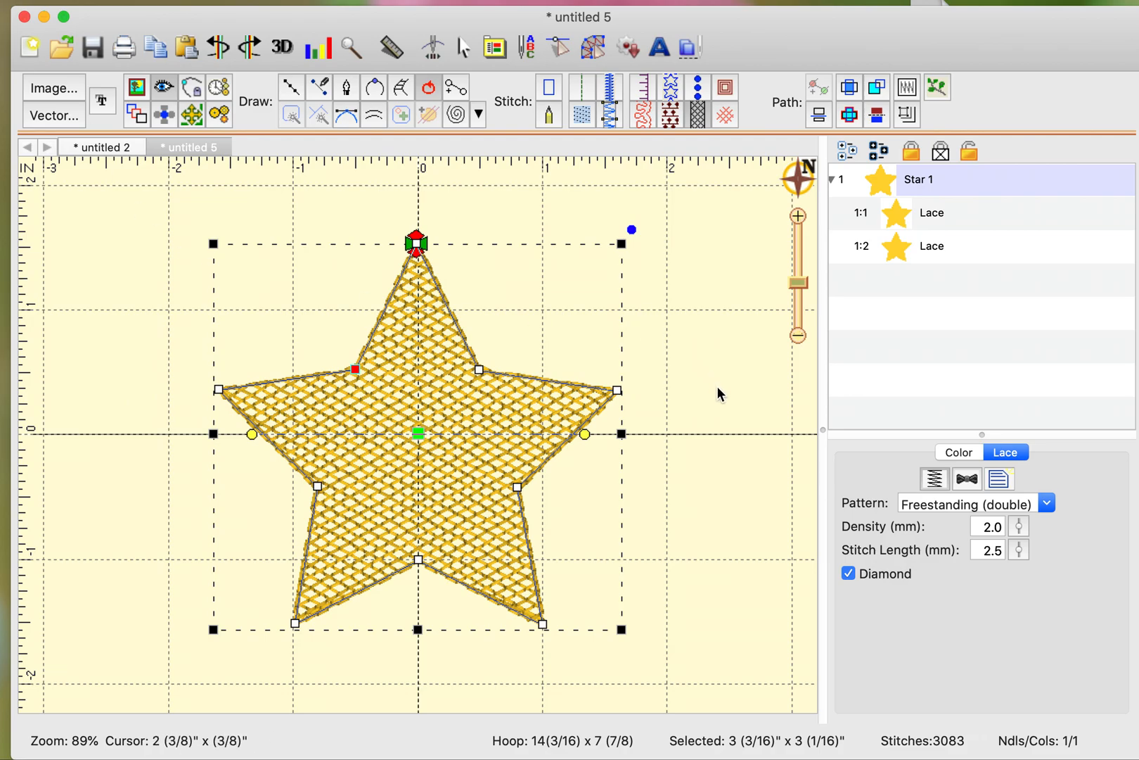
# Convert the duplicated star to a satin border, set its width to 3.0 mm, and check its tie settings
pyautogui.click(942, 255)
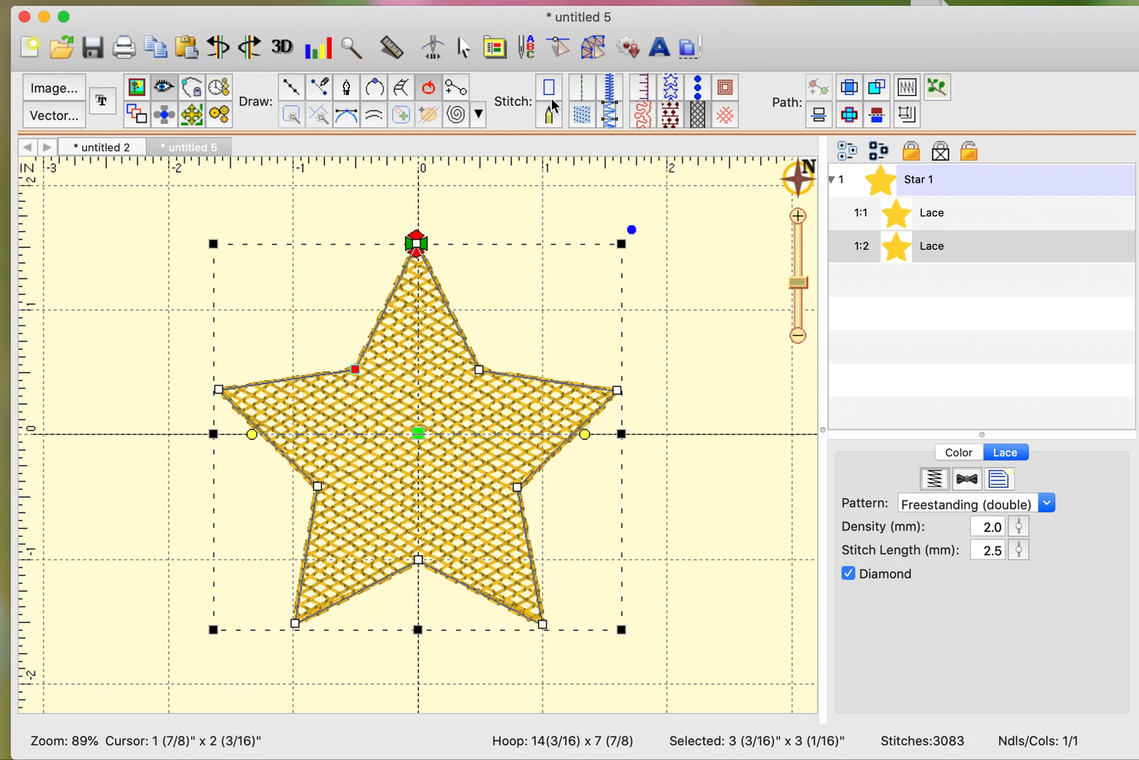
pyautogui.click(611, 89)
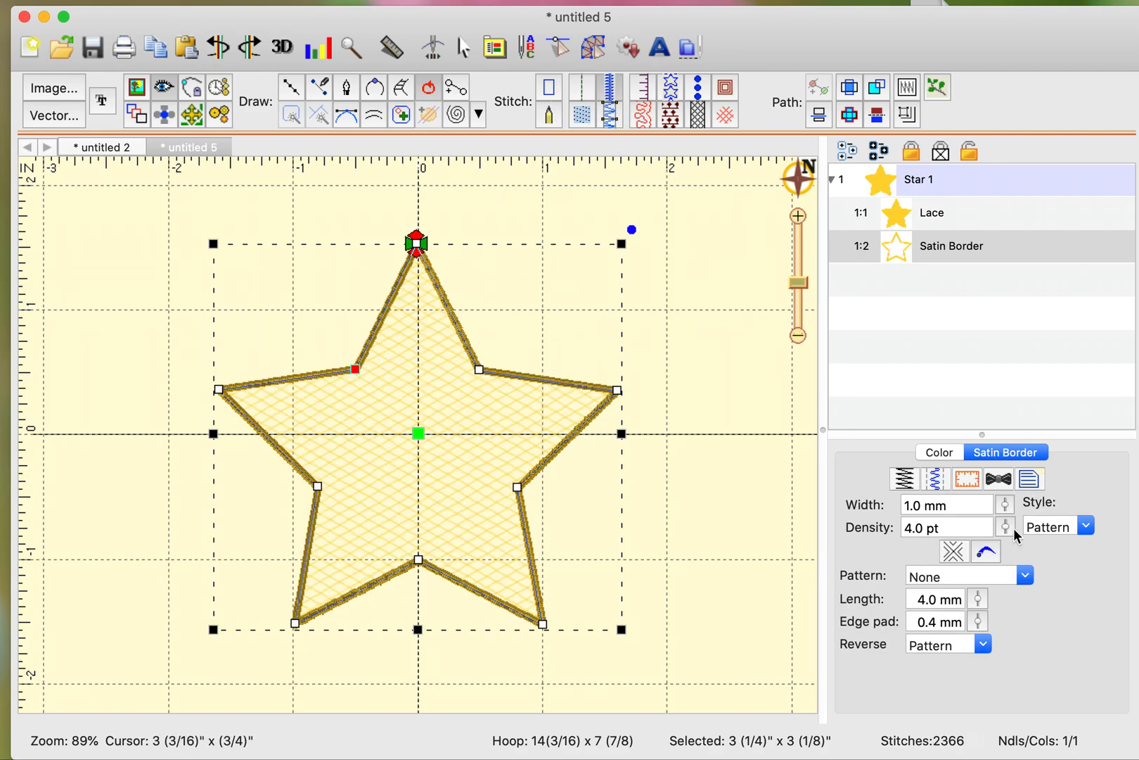
pyautogui.moveTo(1008, 509); pyautogui.dragTo(1007, 447)
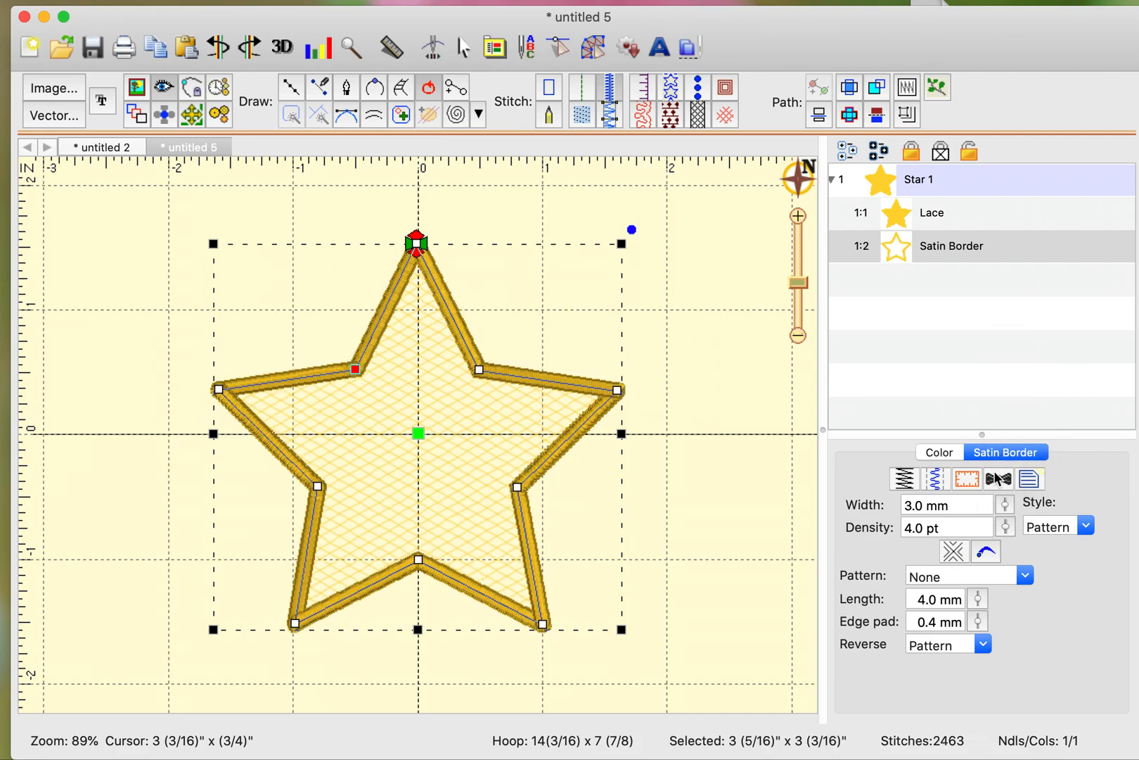
pyautogui.click(999, 480)
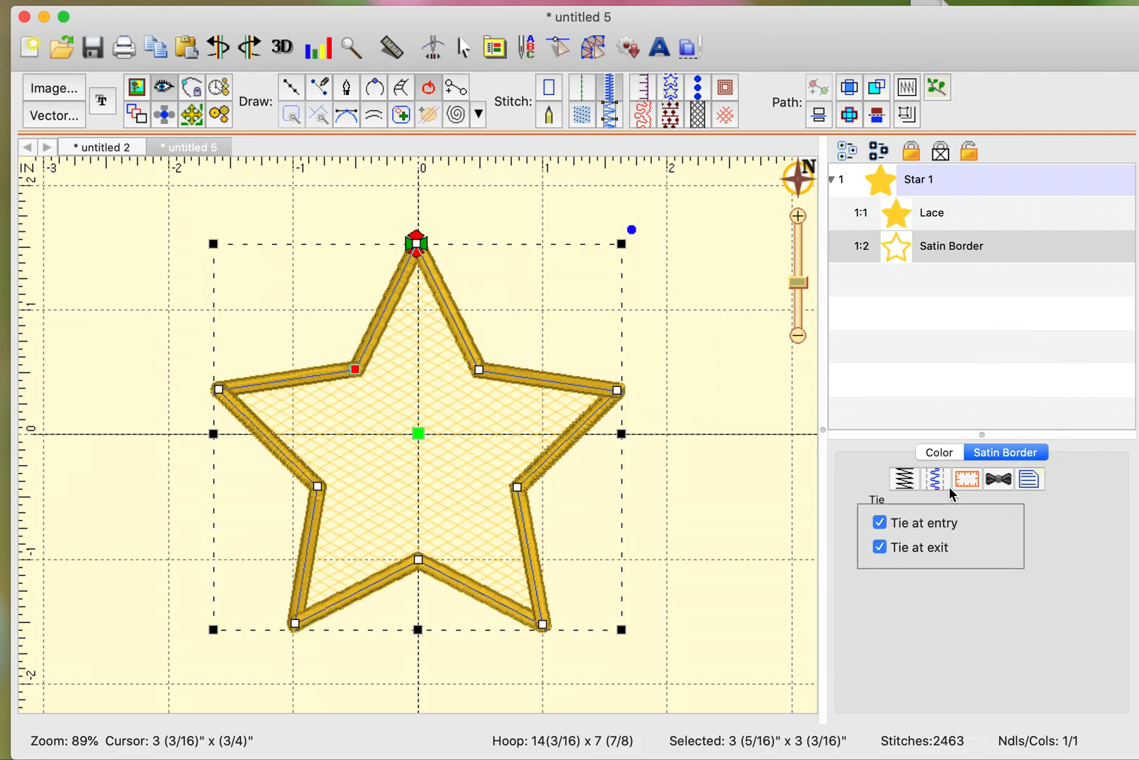
pyautogui.click(760, 493)
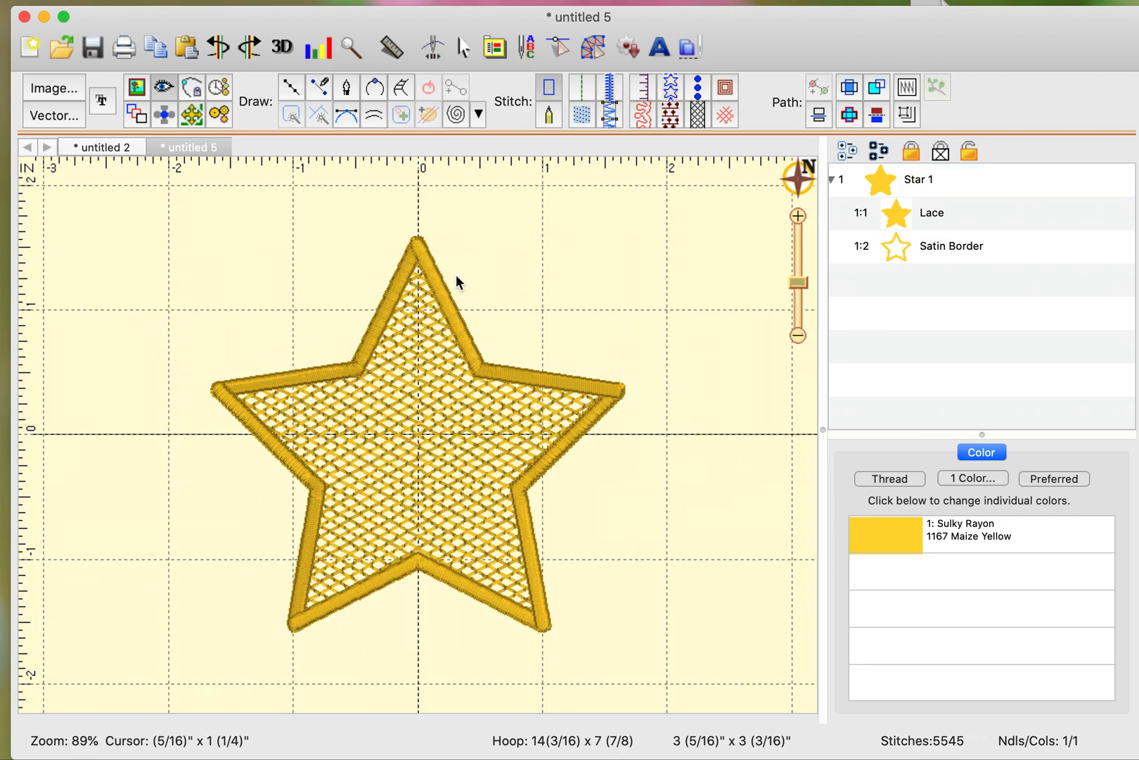
# Add a Circle from the library's Shapes 1 category and shrink it to about 3/8" x 3/8" at the star's center
pyautogui.click(436, 273)
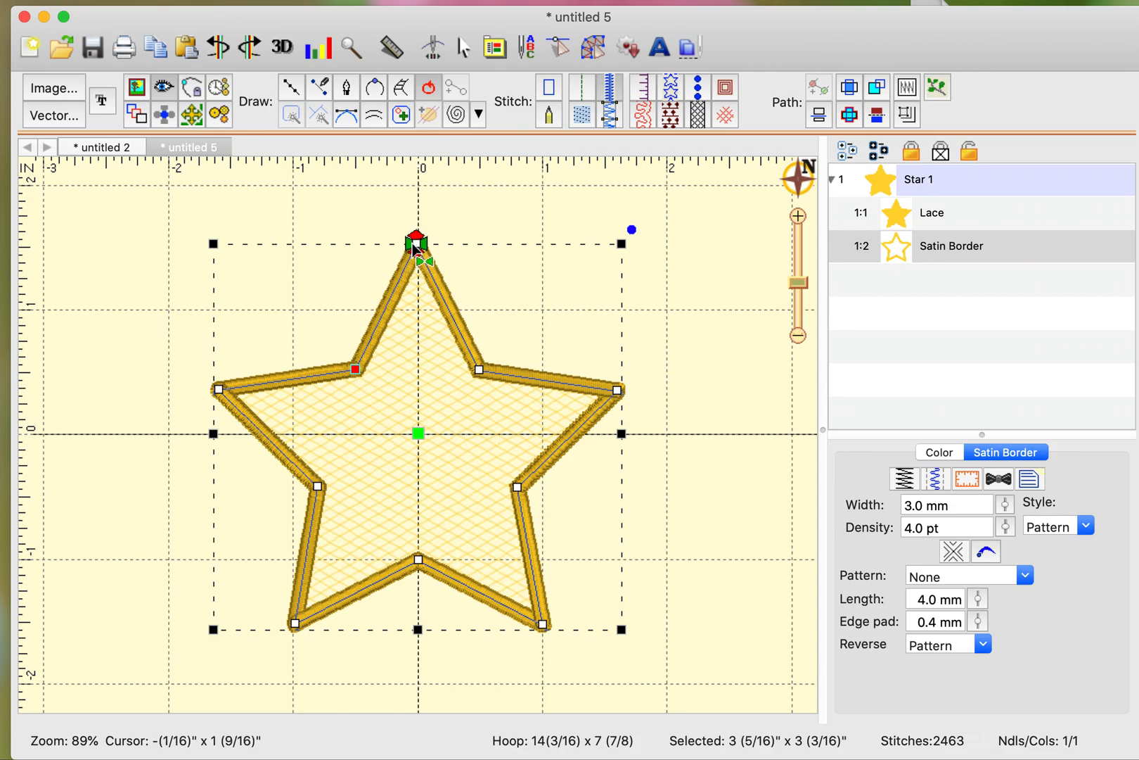
pyautogui.scroll(2, 696, 386)
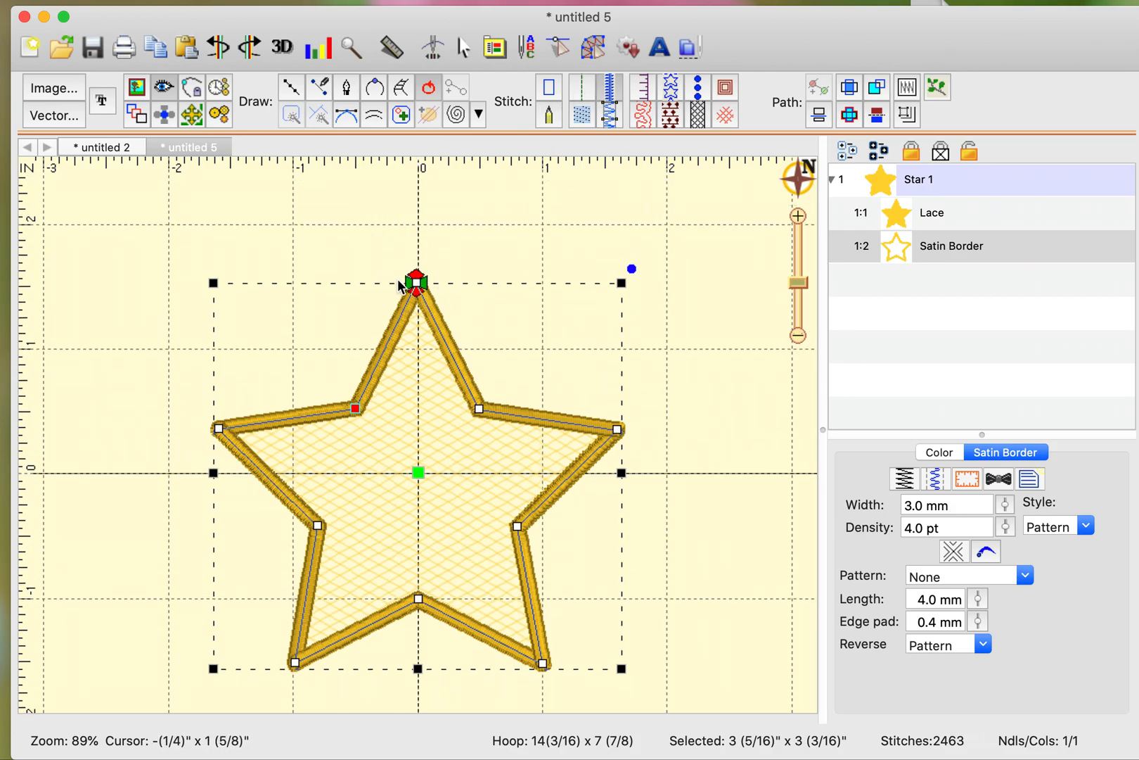
pyautogui.click(640, 48)
pyautogui.click(634, 47)
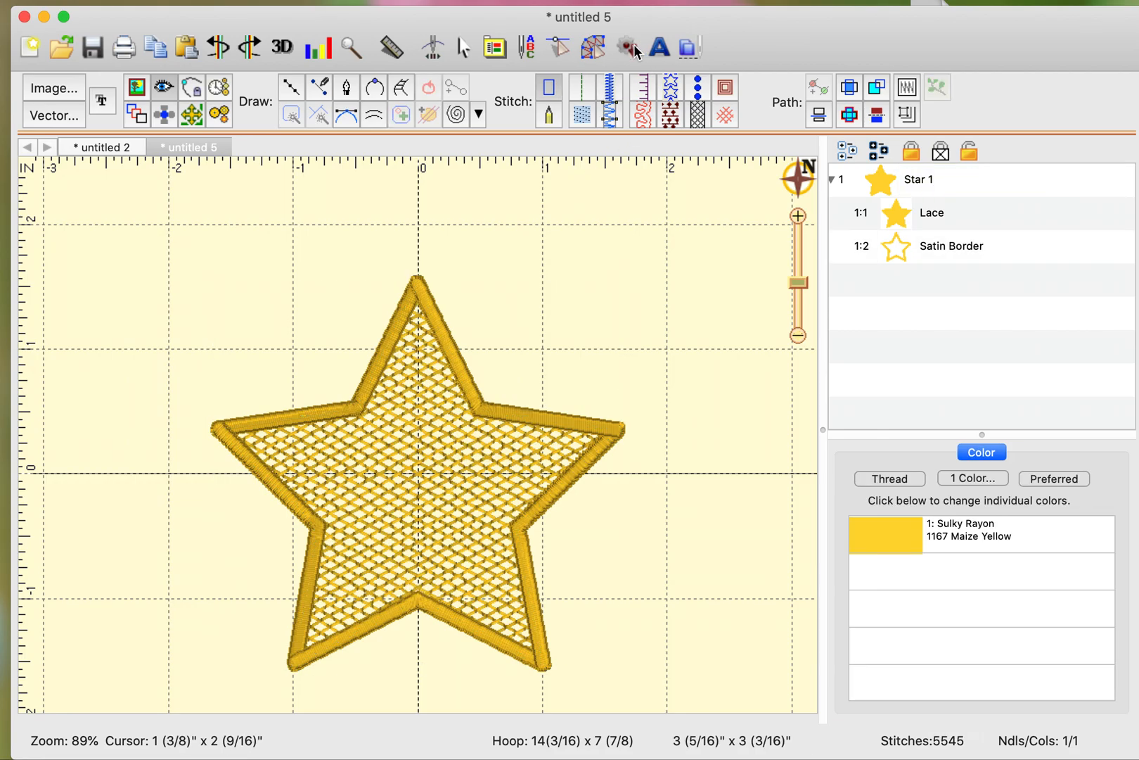
pyautogui.scroll(-10, 334, 382)
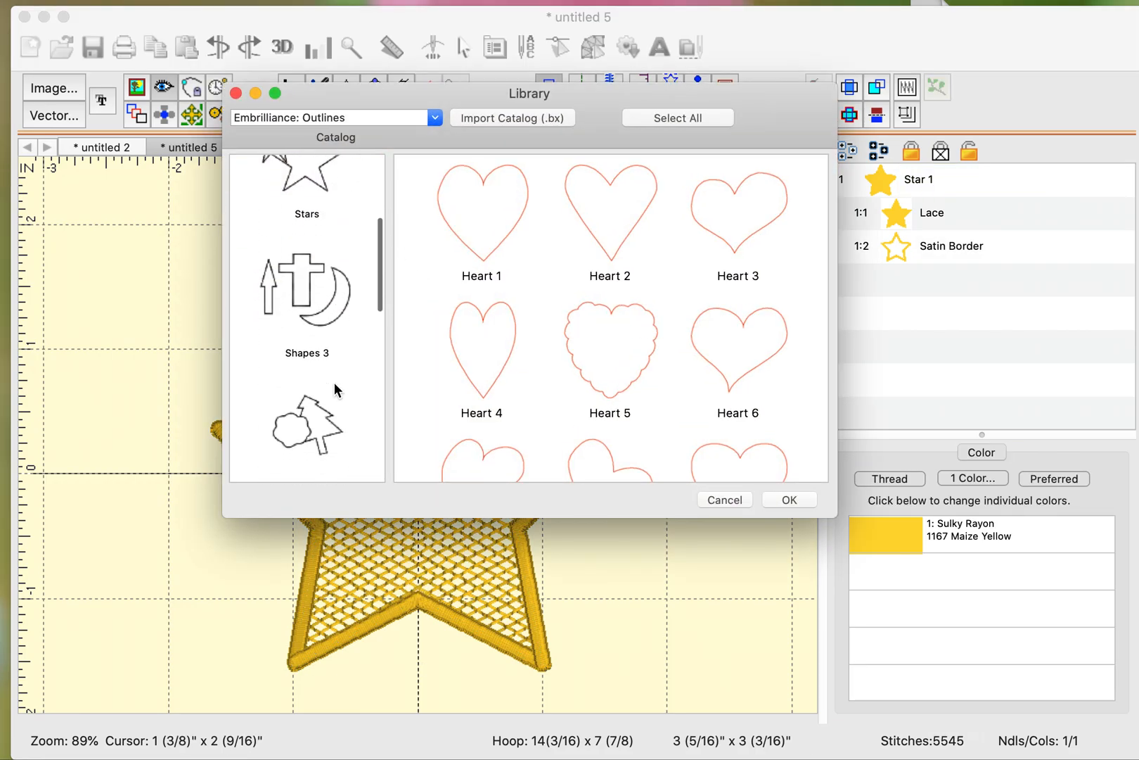
pyautogui.click(321, 408)
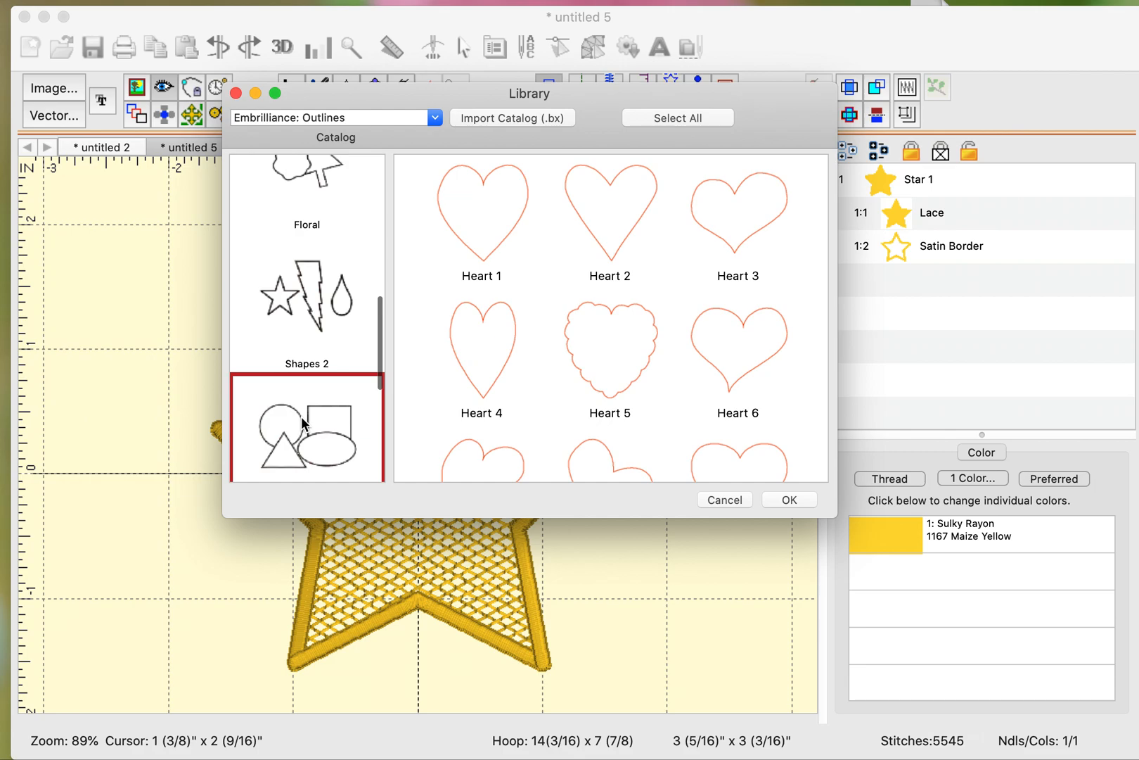
pyautogui.click(637, 254)
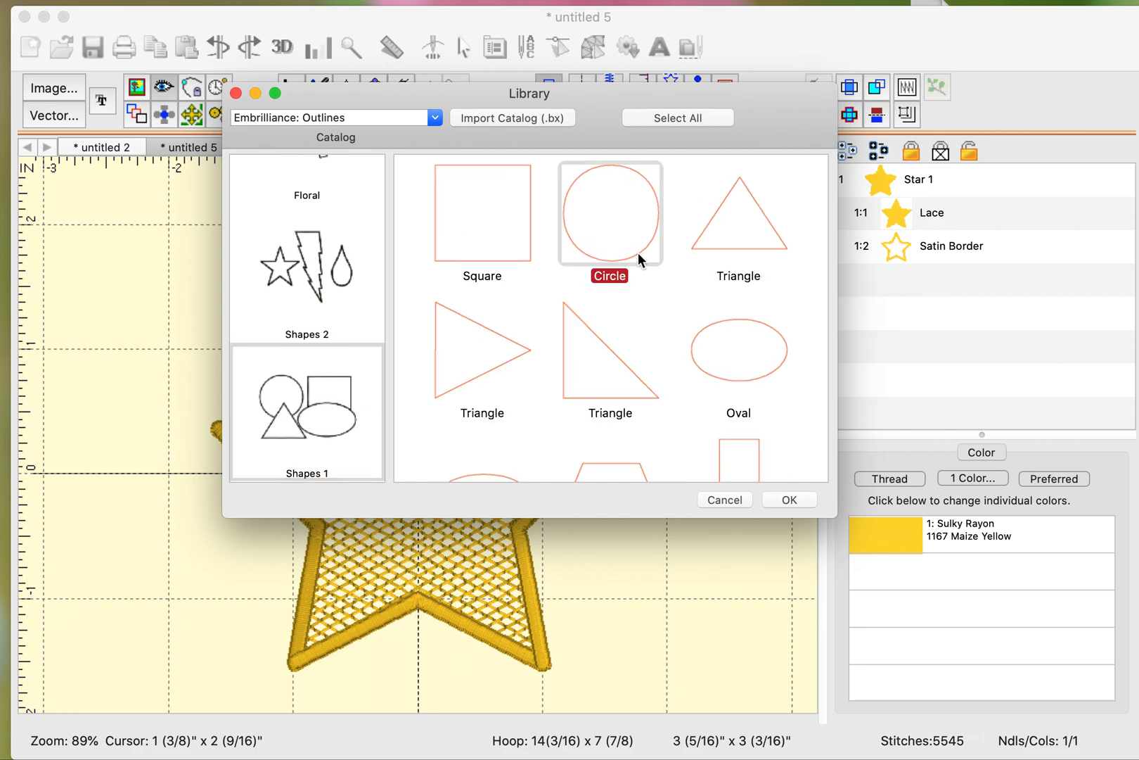
pyautogui.click(809, 500)
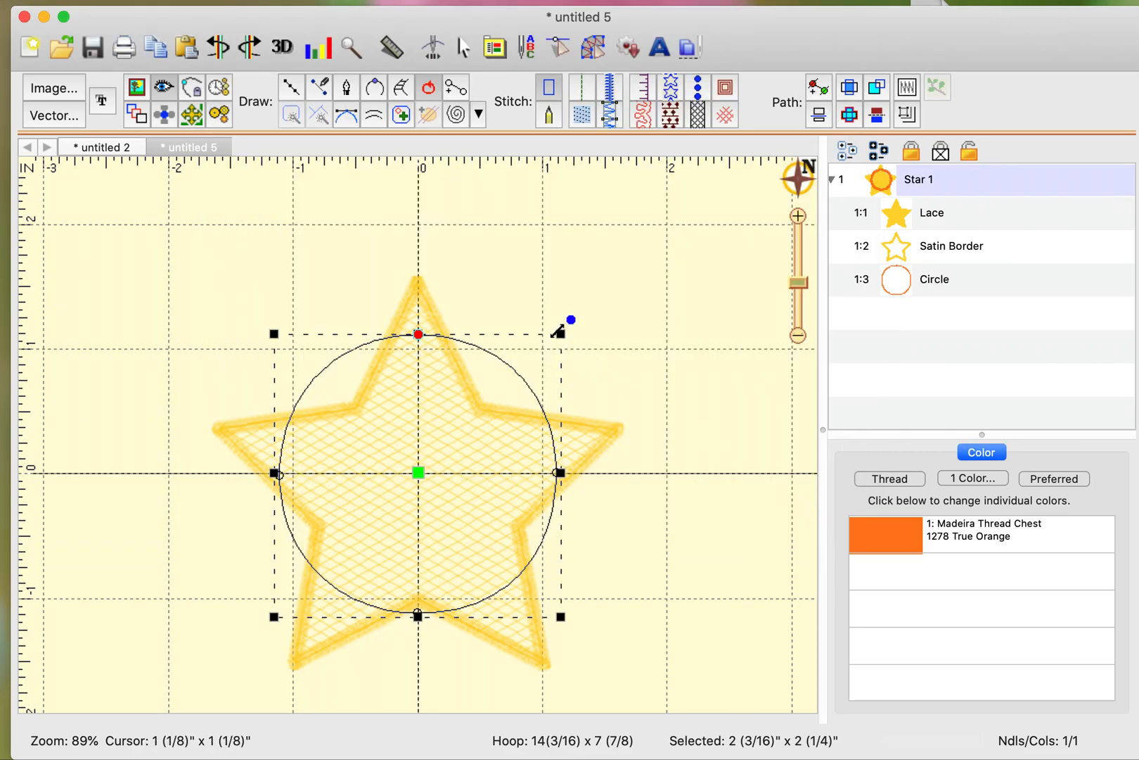
pyautogui.moveTo(558, 331); pyautogui.dragTo(374, 566)
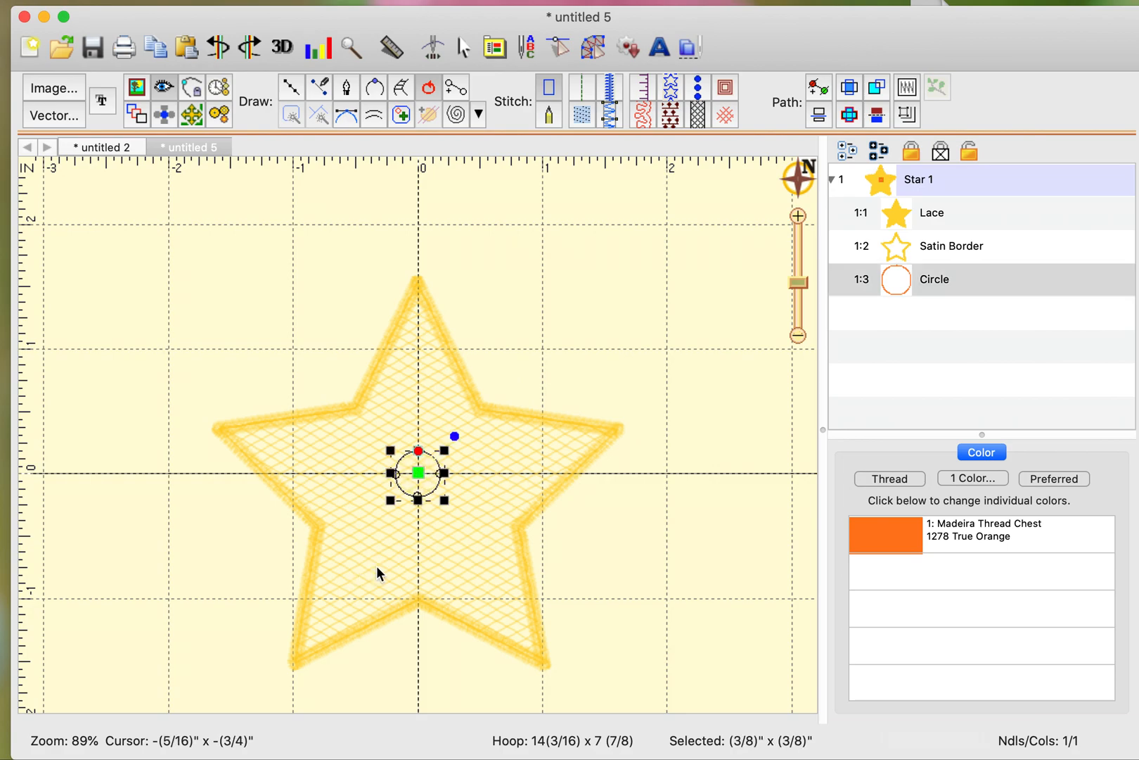
# Move the circle up so it sits on the star's top tip and convert it to a satin border
pyautogui.moveTo(425, 411); pyautogui.dragTo(420, 258)
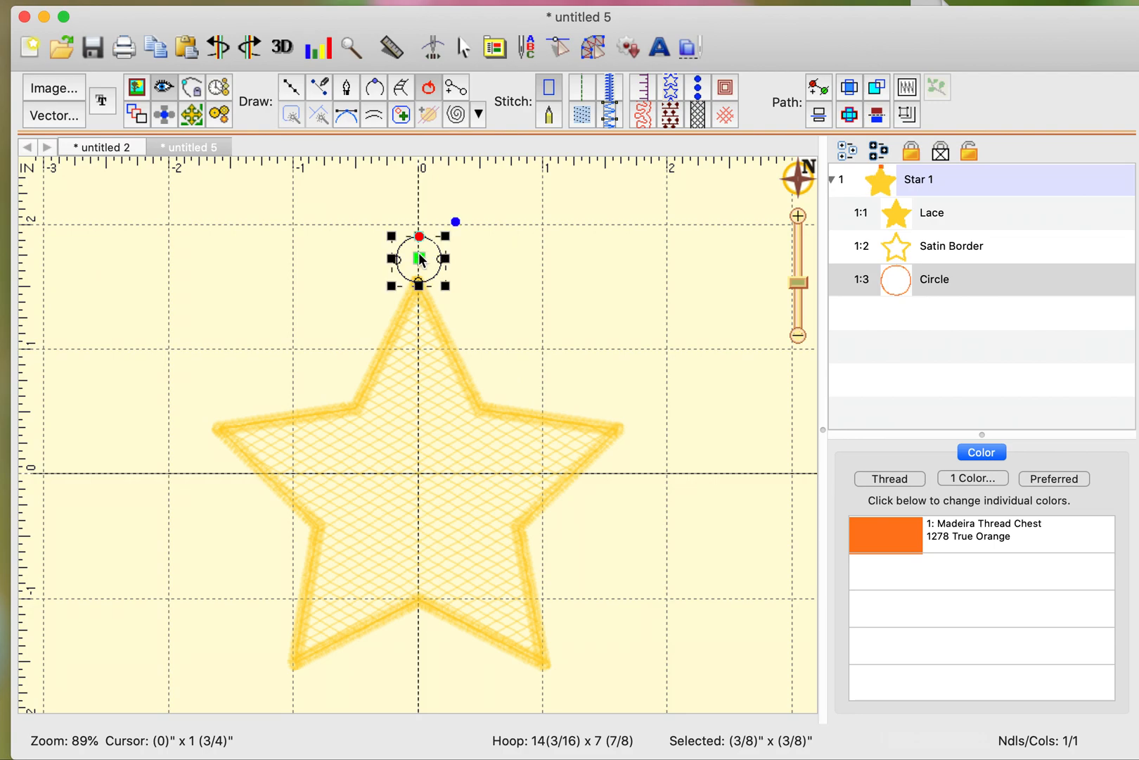
pyautogui.click(610, 97)
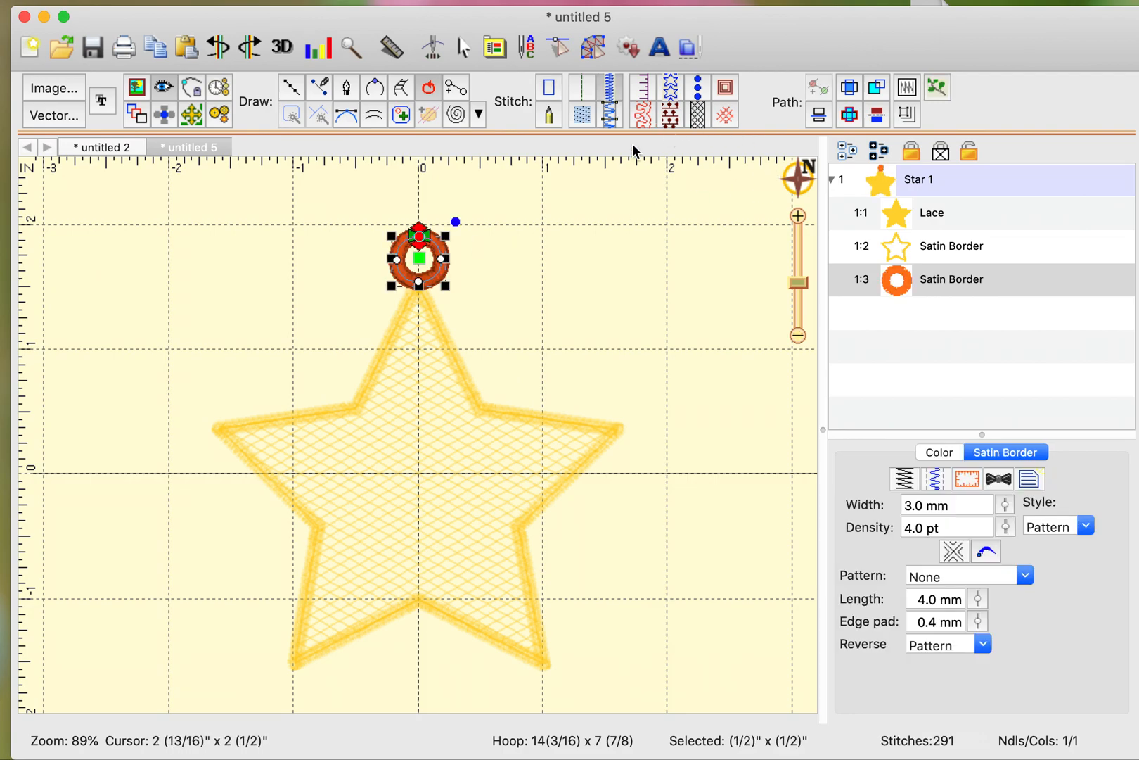
pyautogui.click(716, 330)
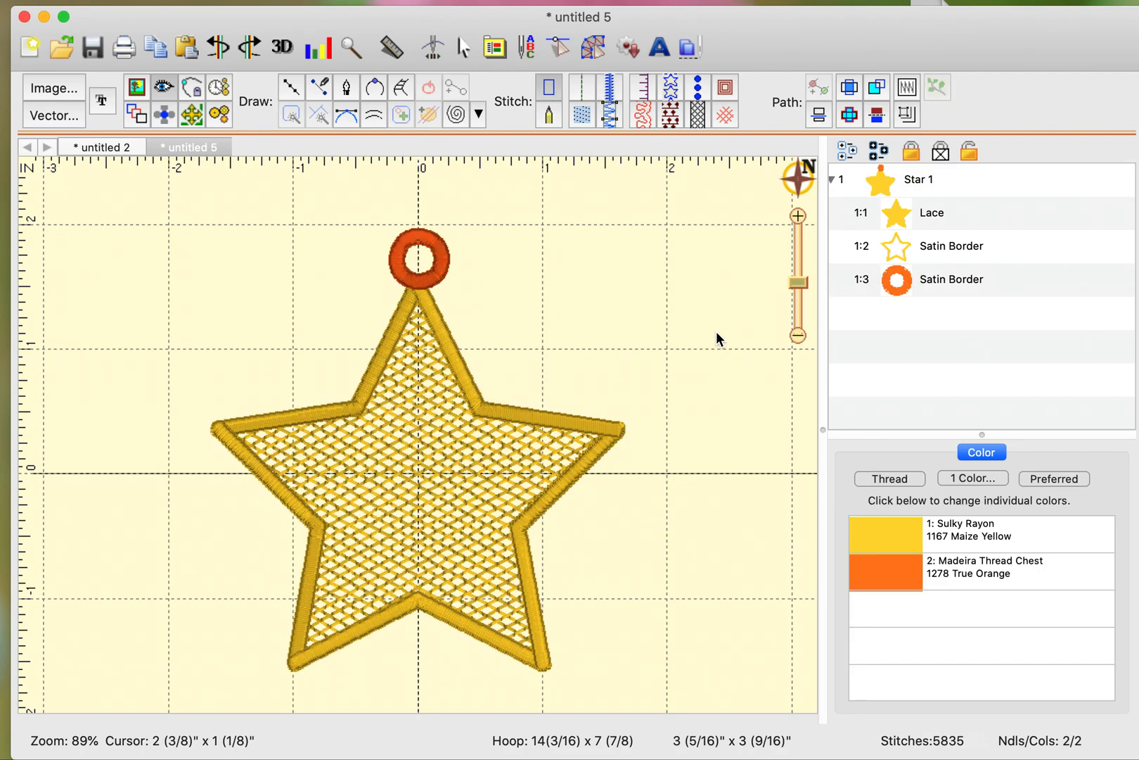
# Relocate the ring's start and stop points to the bottom of the ring, where it meets the star's tip
pyautogui.click(422, 286)
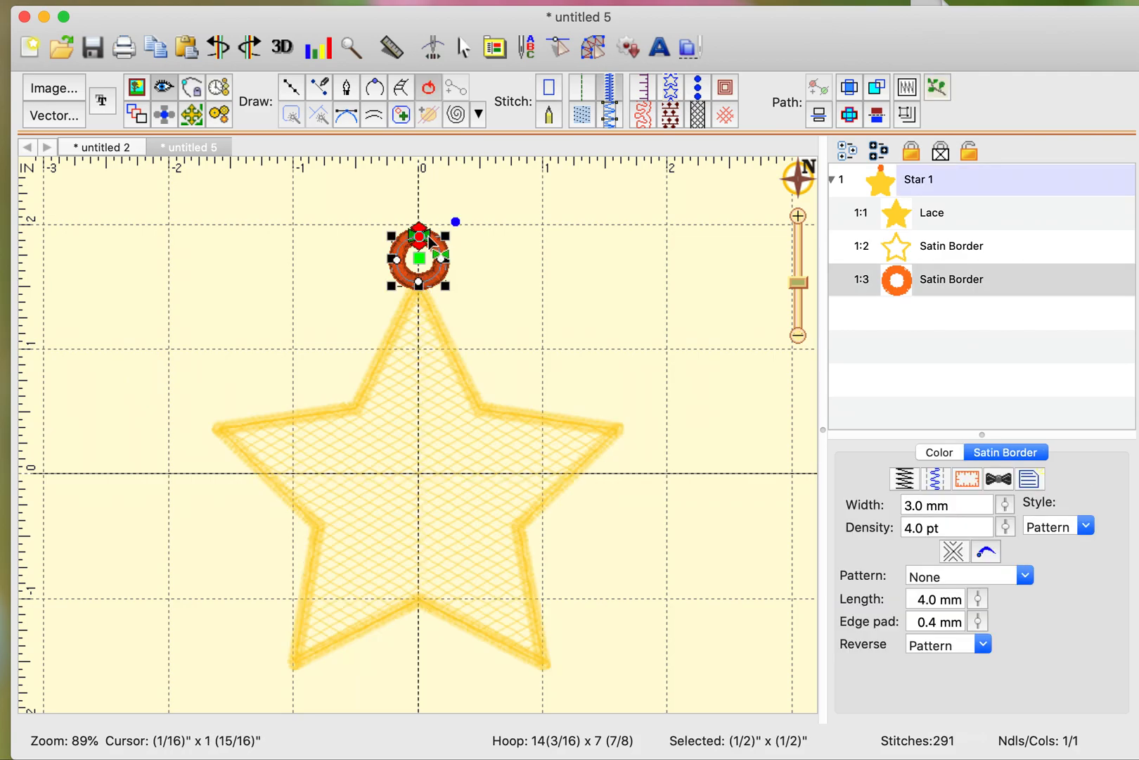
pyautogui.moveTo(426, 237)
pyautogui.mouseDown()
pyautogui.moveTo(439, 281)
pyautogui.moveTo(413, 303)
pyautogui.moveTo(422, 308)
pyautogui.mouseUp()
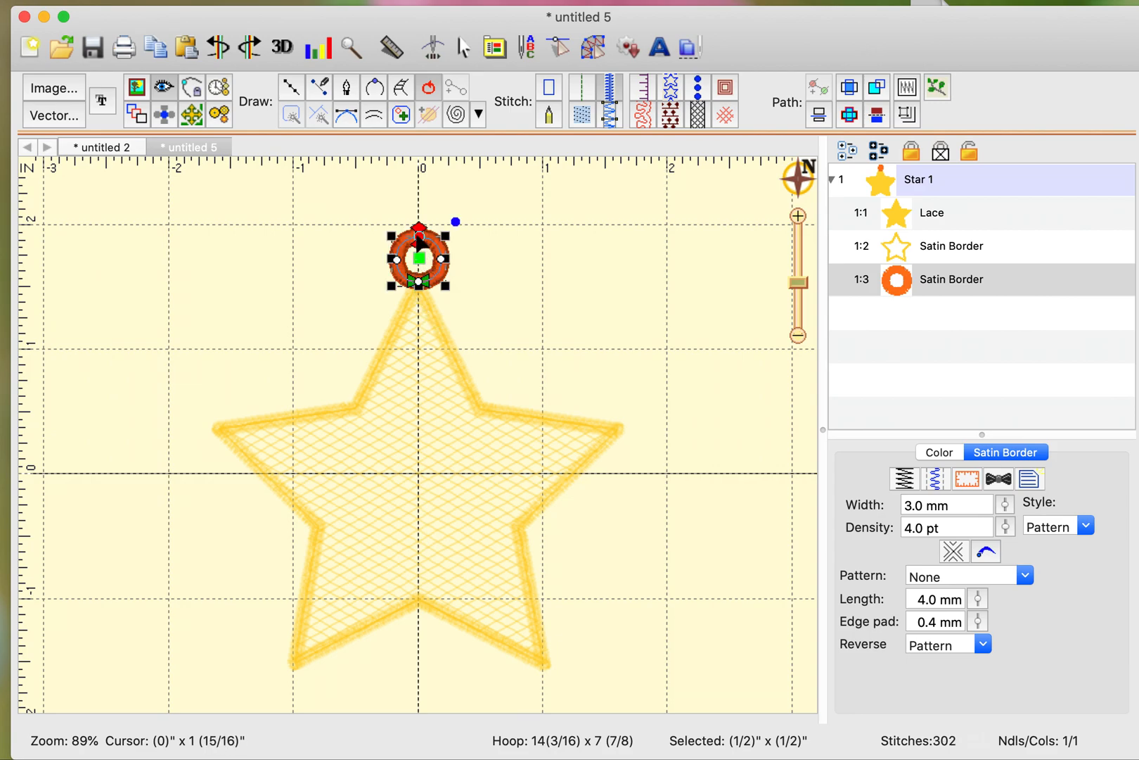
pyautogui.moveTo(422, 230); pyautogui.dragTo(420, 303)
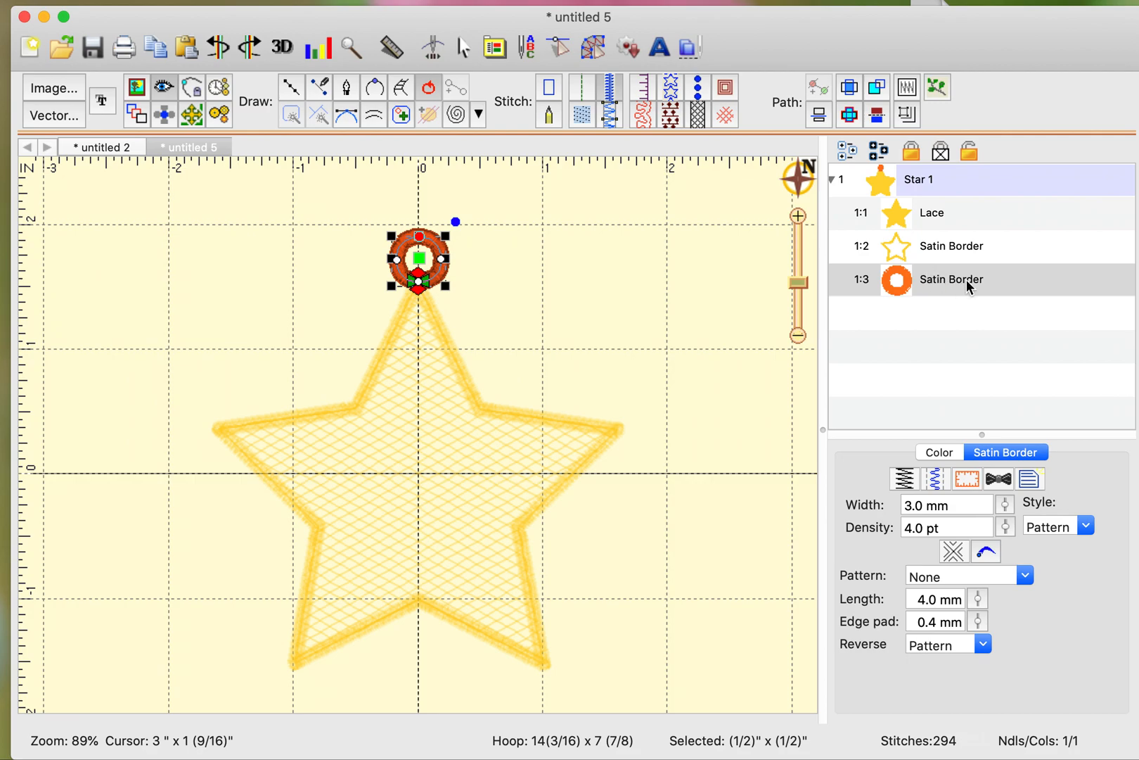
pyautogui.click(731, 304)
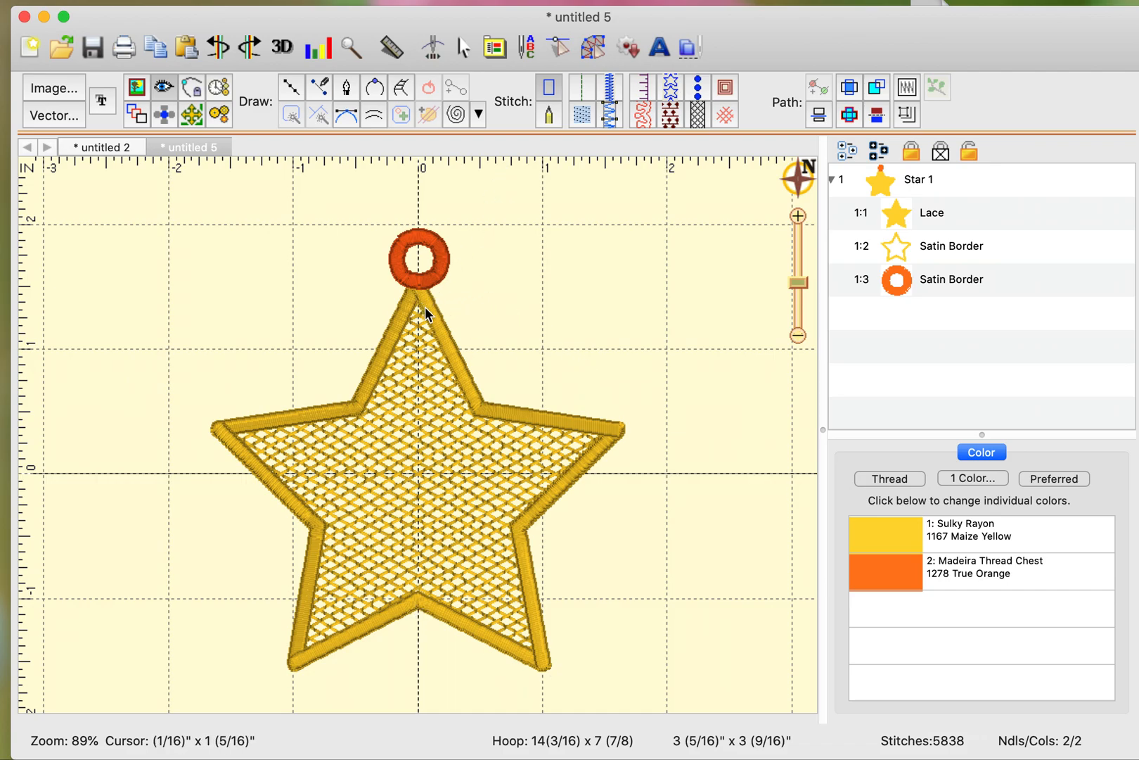
# Reorder the ring to stitch before the star's satin border and recolor it Sulky Rayon 1167 Maize Yellow from the Current Page palette
pyautogui.click(945, 287)
pyautogui.moveTo(942, 286); pyautogui.dragTo(1053, 234)
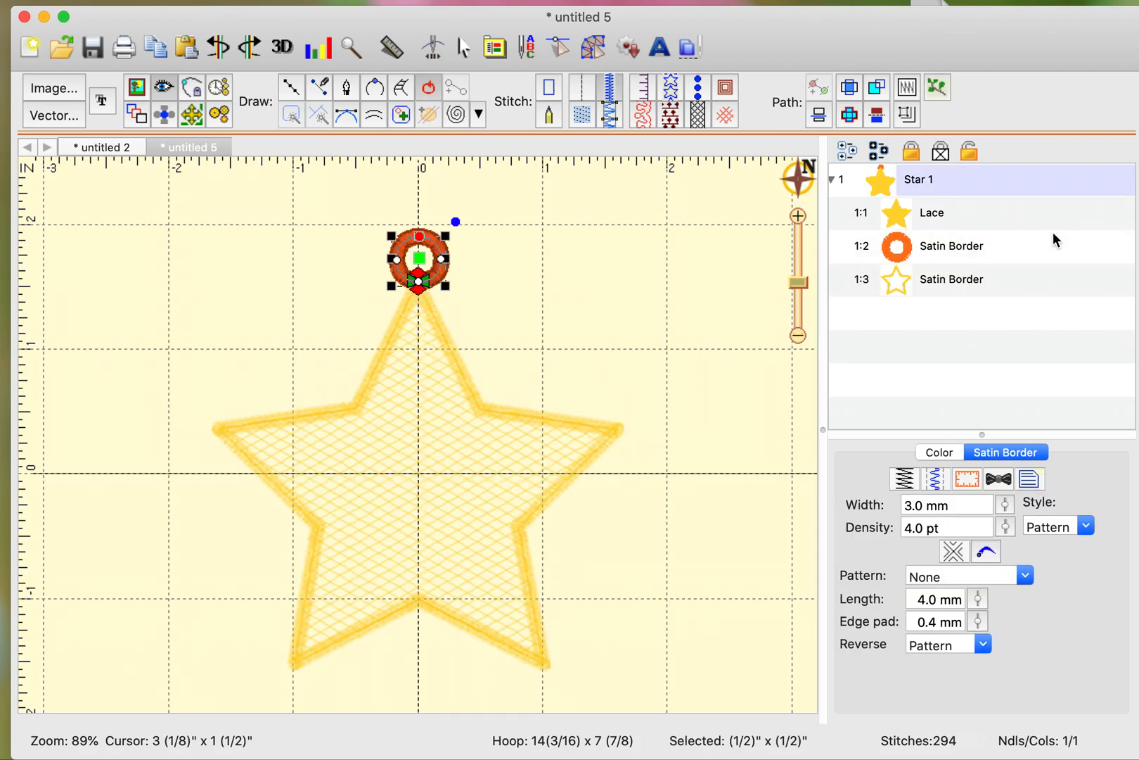
pyautogui.click(941, 455)
pyautogui.click(895, 526)
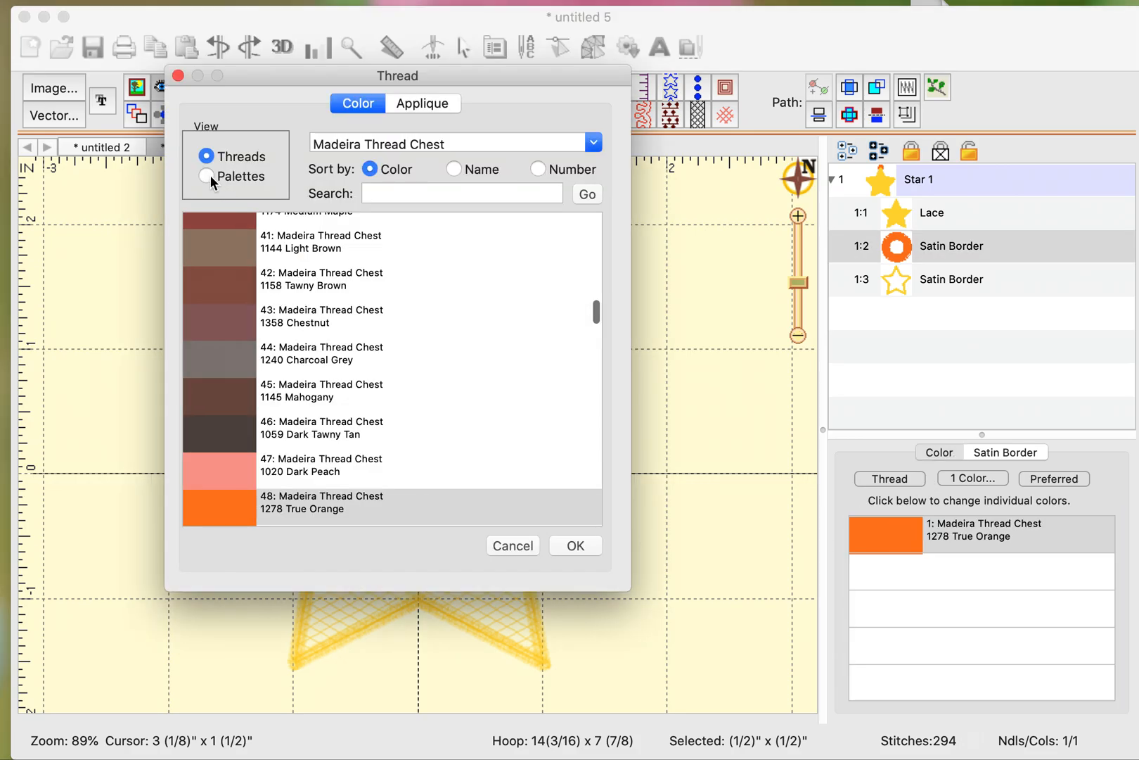
pyautogui.click(208, 176)
pyautogui.click(236, 239)
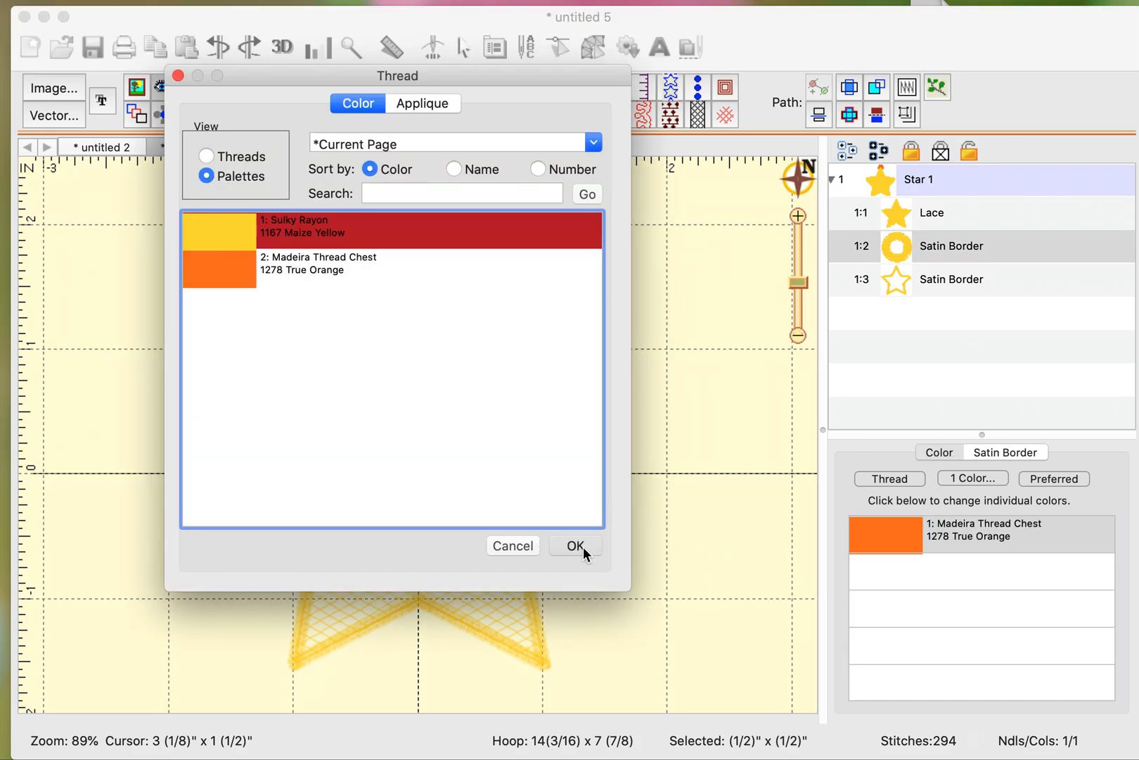
pyautogui.click(582, 546)
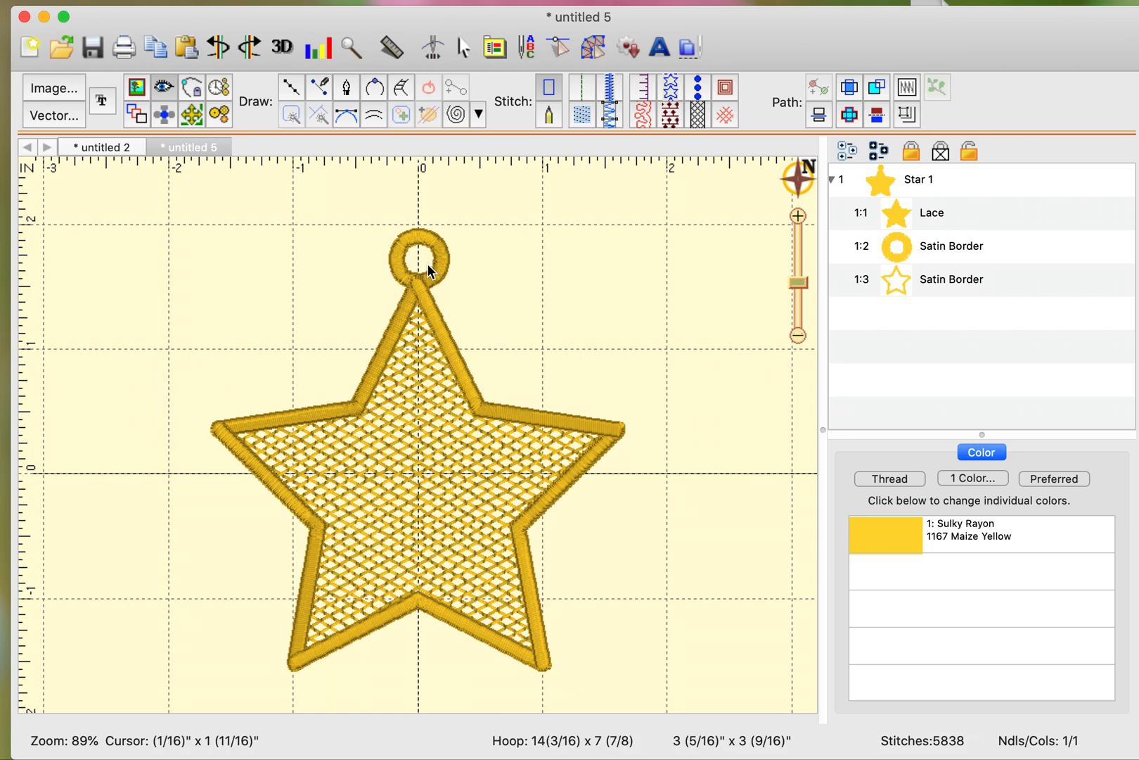
# Nudge the hanging ring slightly to the left to align it over the star's top tip
pyautogui.click(442, 260)
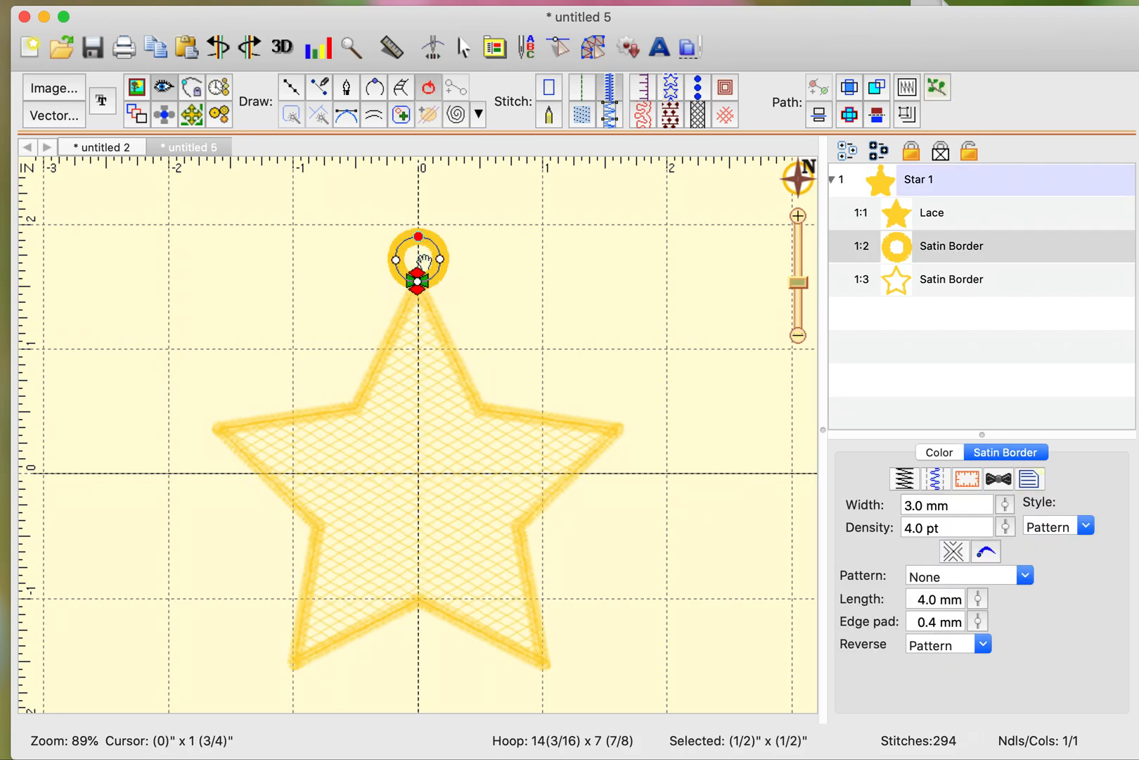
pyautogui.click(519, 292)
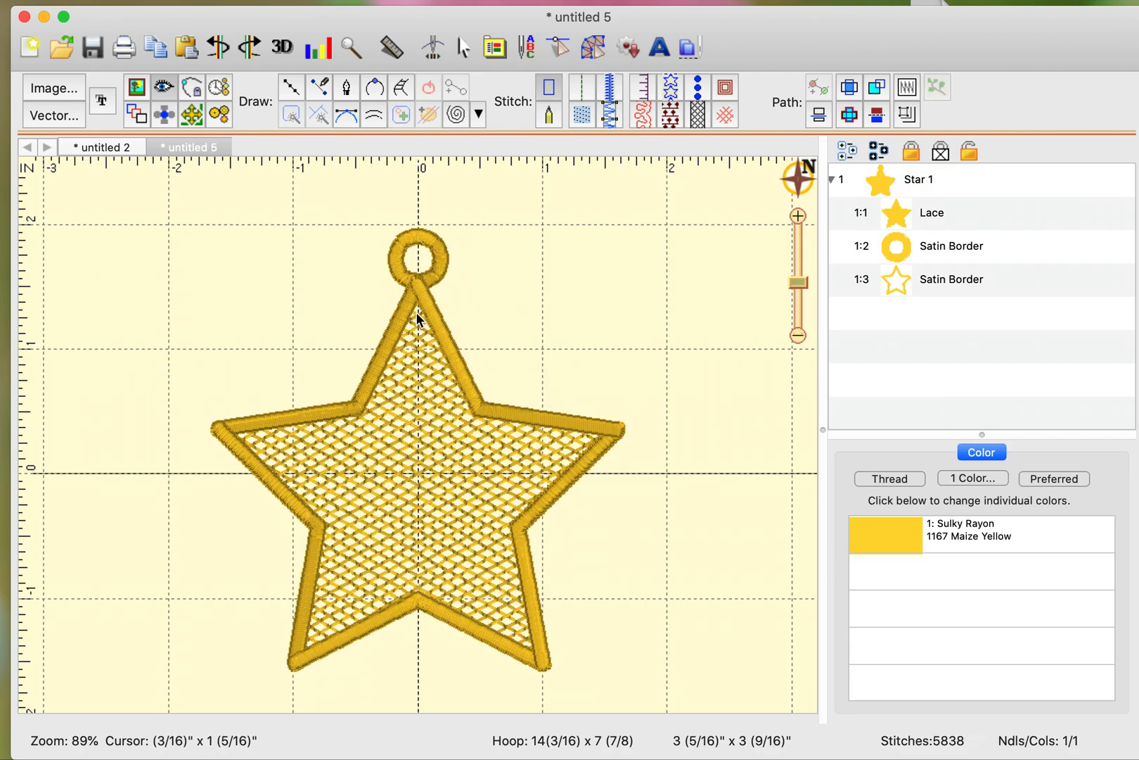
# Draw a spiral about 1/2" x 7/16", place it inside the star's left arm, and slightly open its inner curl
pyautogui.scroll(-1, 596, 569)
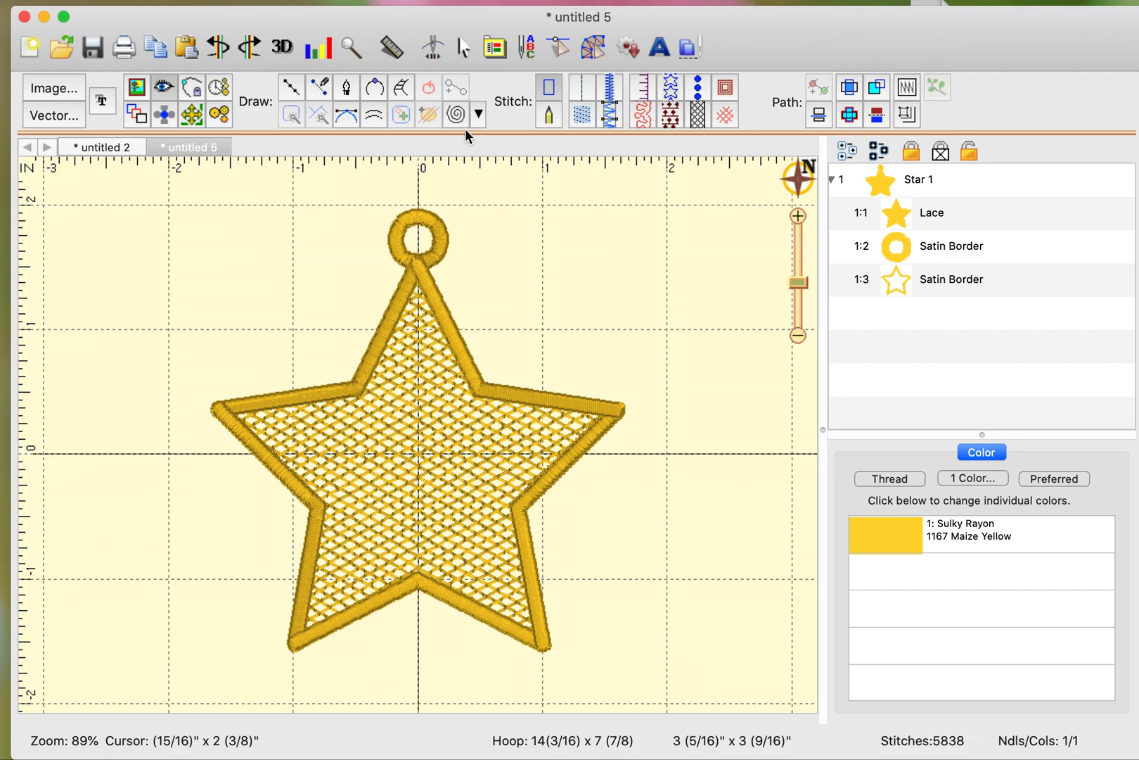
pyautogui.click(481, 116)
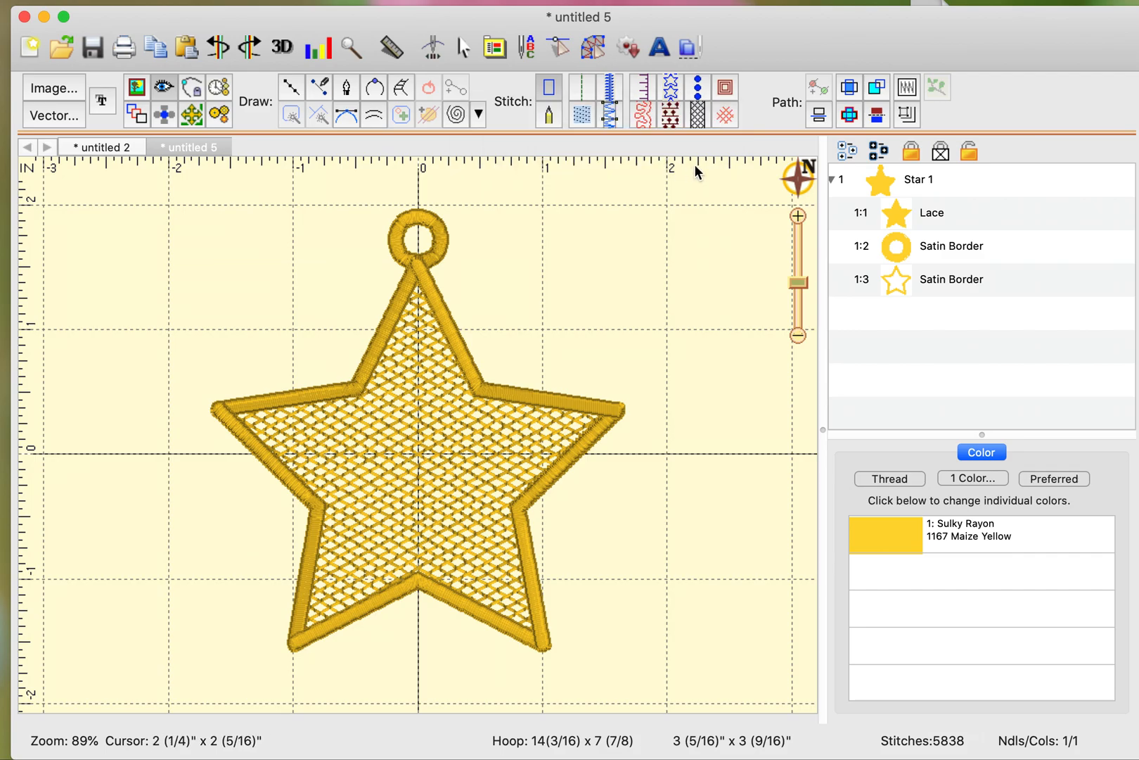
pyautogui.click(484, 116)
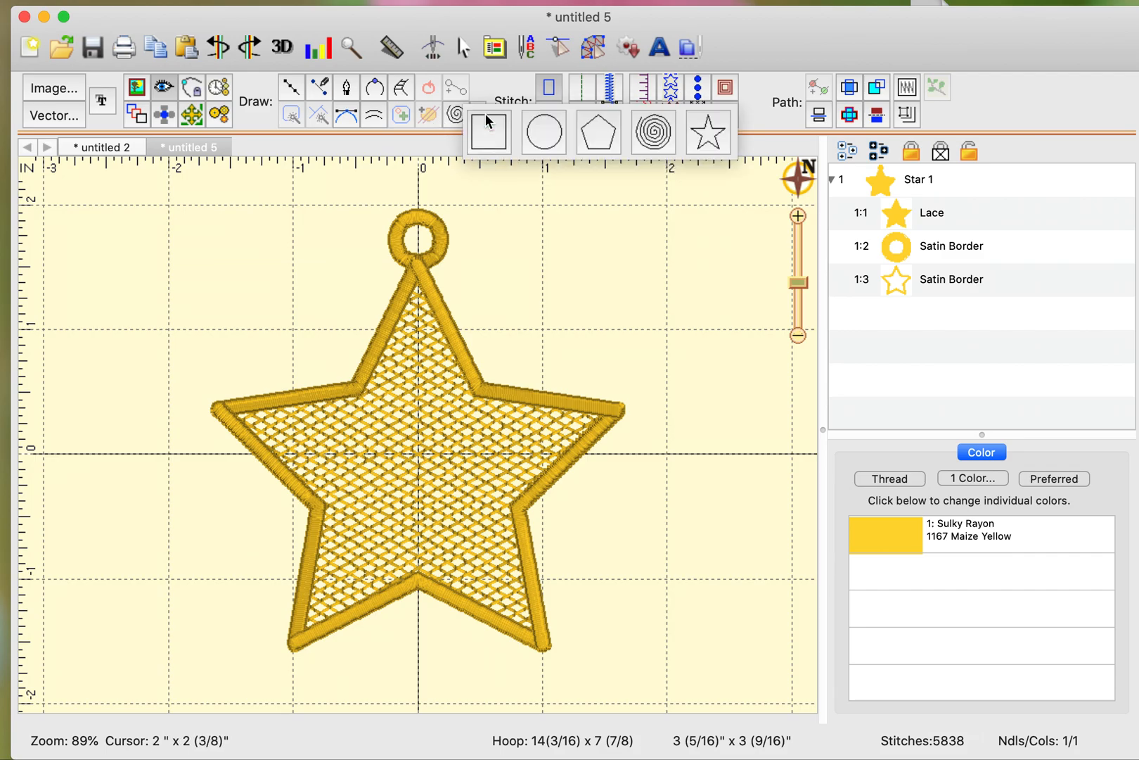
pyautogui.click(653, 146)
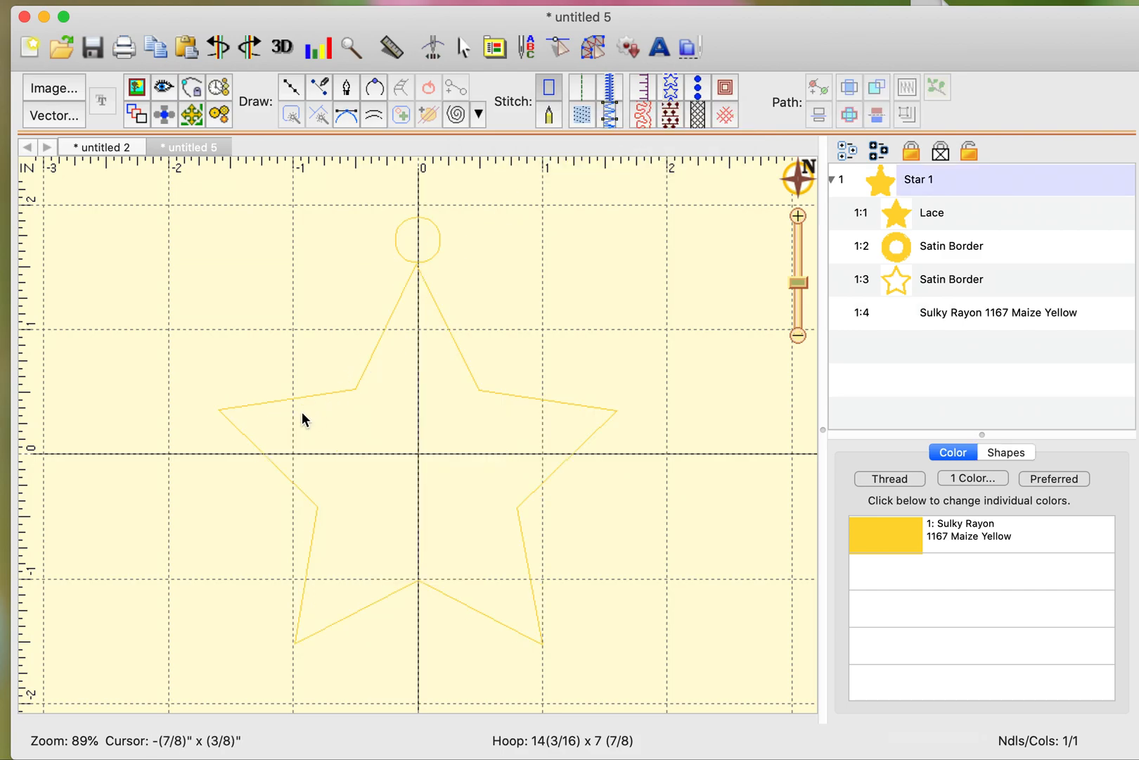
pyautogui.moveTo(282, 419); pyautogui.dragTo(315, 445)
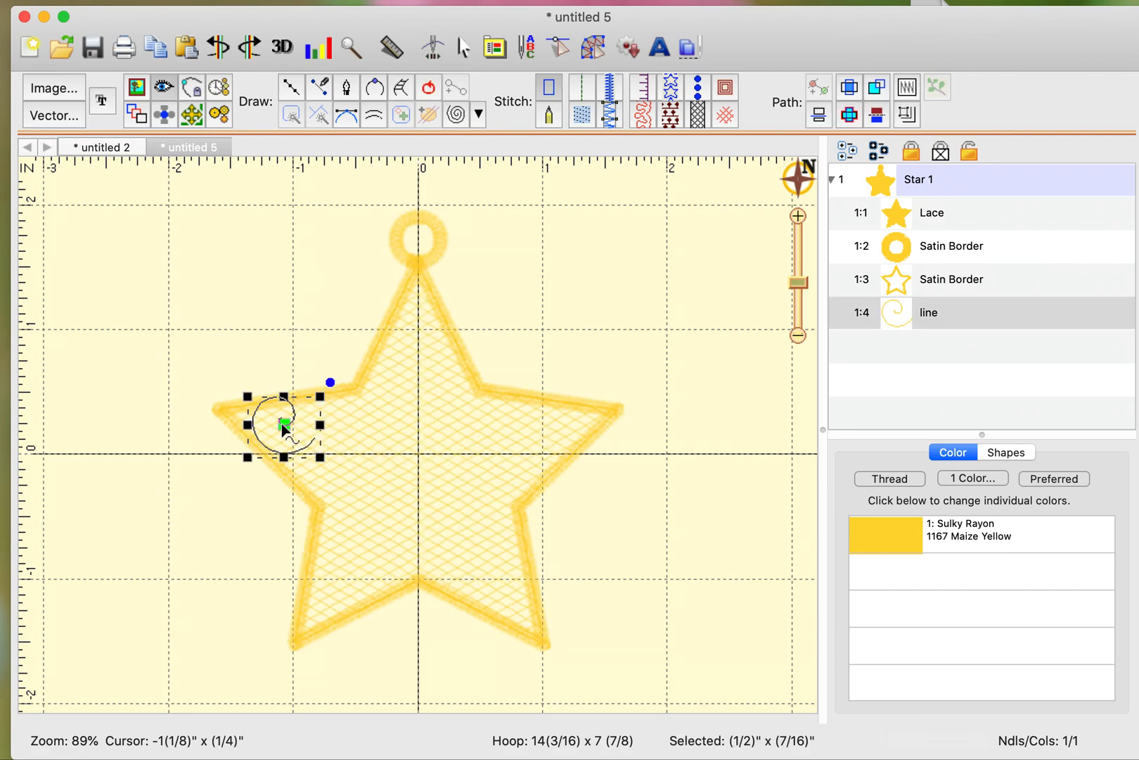
pyautogui.moveTo(285, 426); pyautogui.dragTo(331, 444)
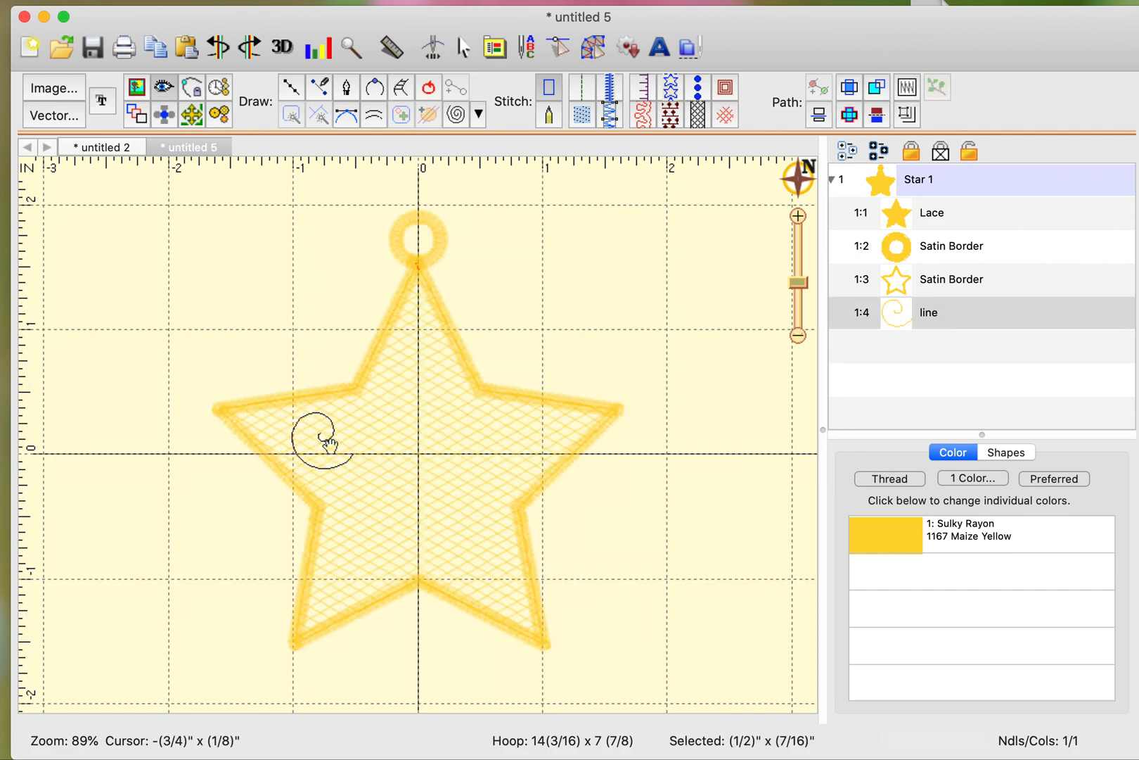
pyautogui.moveTo(329, 445); pyautogui.dragTo(332, 441)
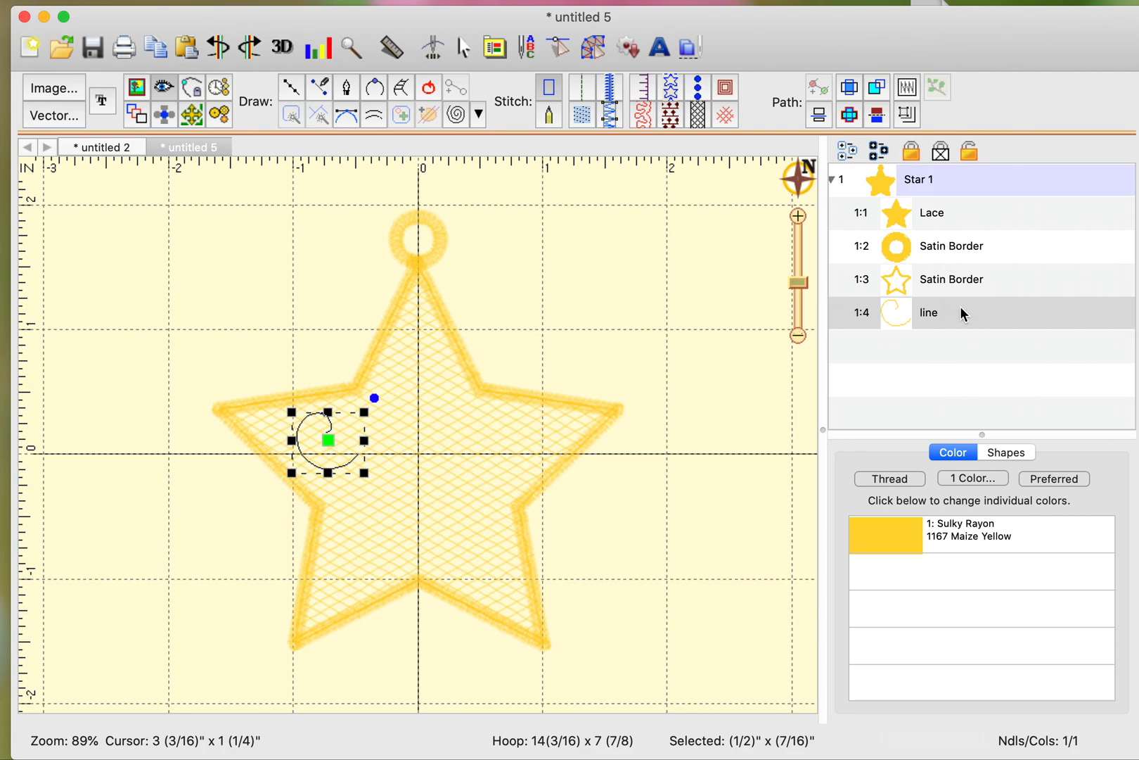
# Convert the spiral to a satin border and set its width to 1.0 mm
pyautogui.click(609, 91)
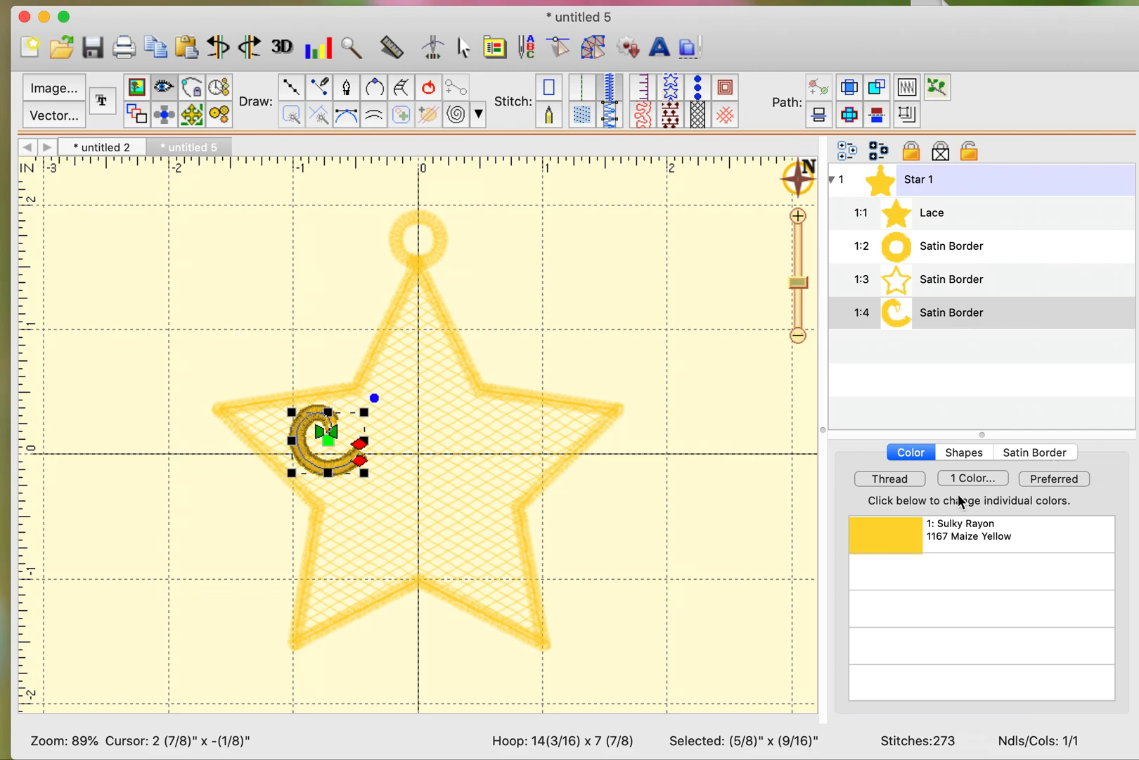
pyautogui.click(1052, 456)
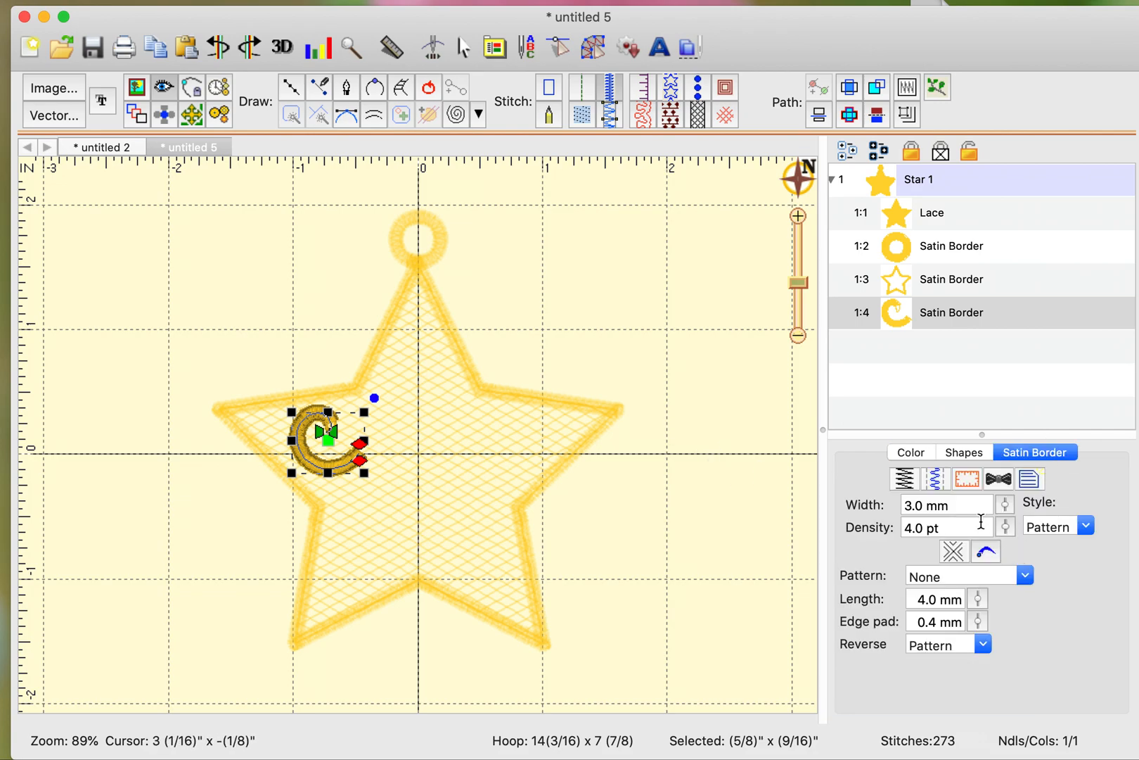
pyautogui.click(1007, 507)
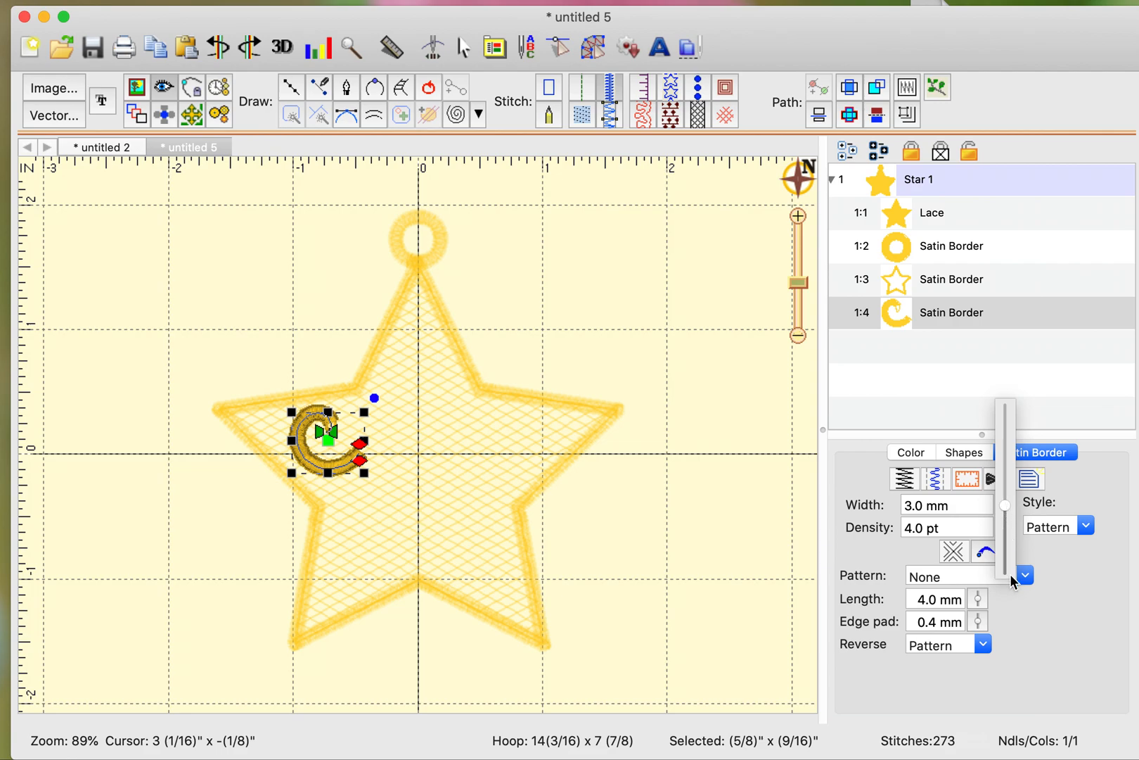
pyautogui.moveTo(1009, 512); pyautogui.dragTo(1008, 582)
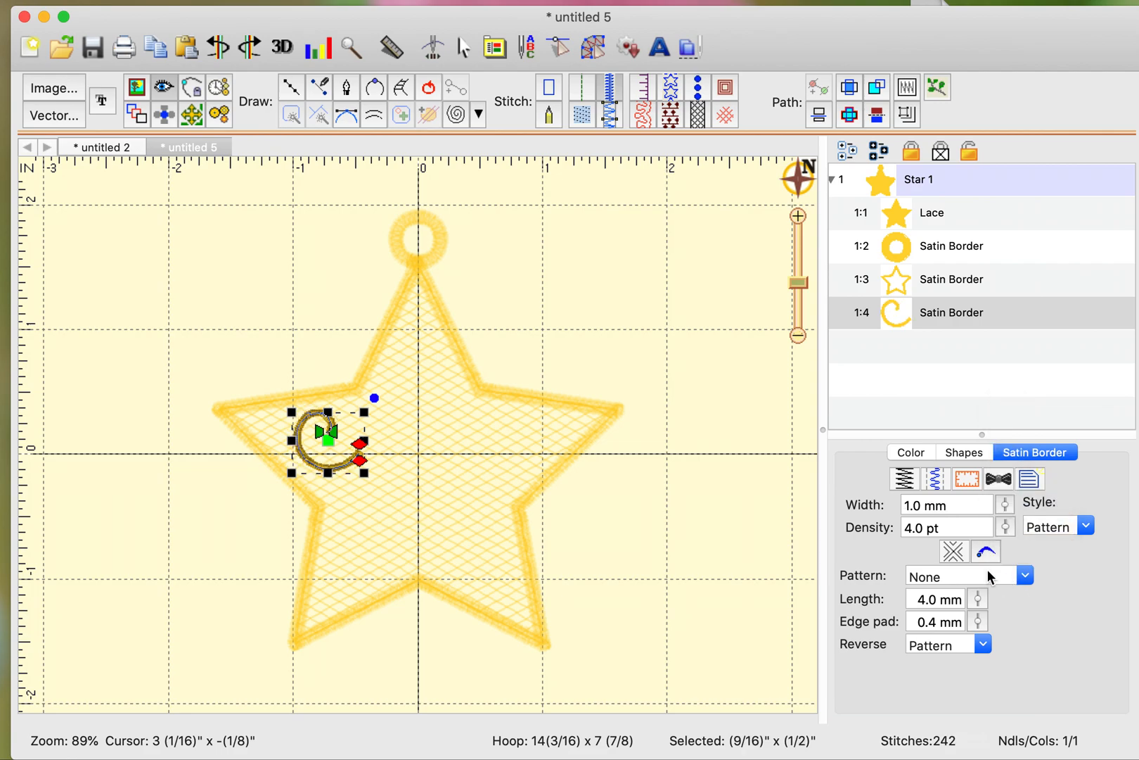
pyautogui.click(774, 556)
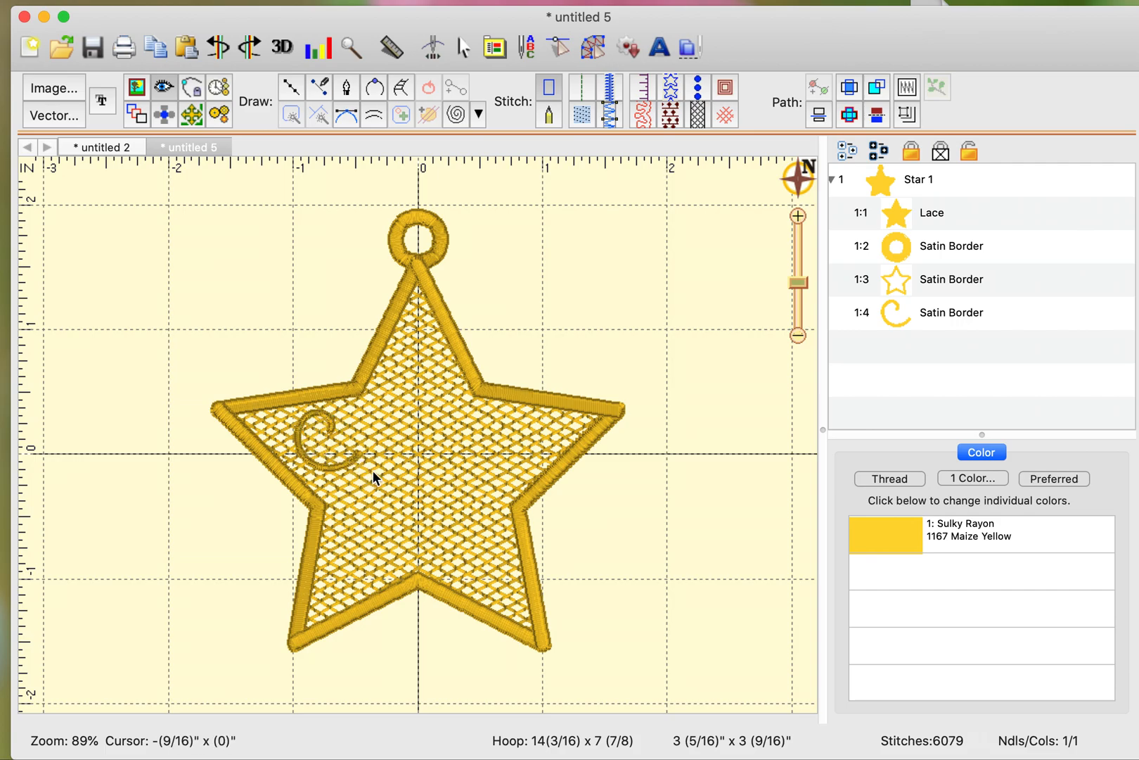
# Repeat the satin swirl around the star with a Carousel of 5 copies, 56 mm wide and 56 mm high, with Auto-rotate on
pyautogui.click(329, 429)
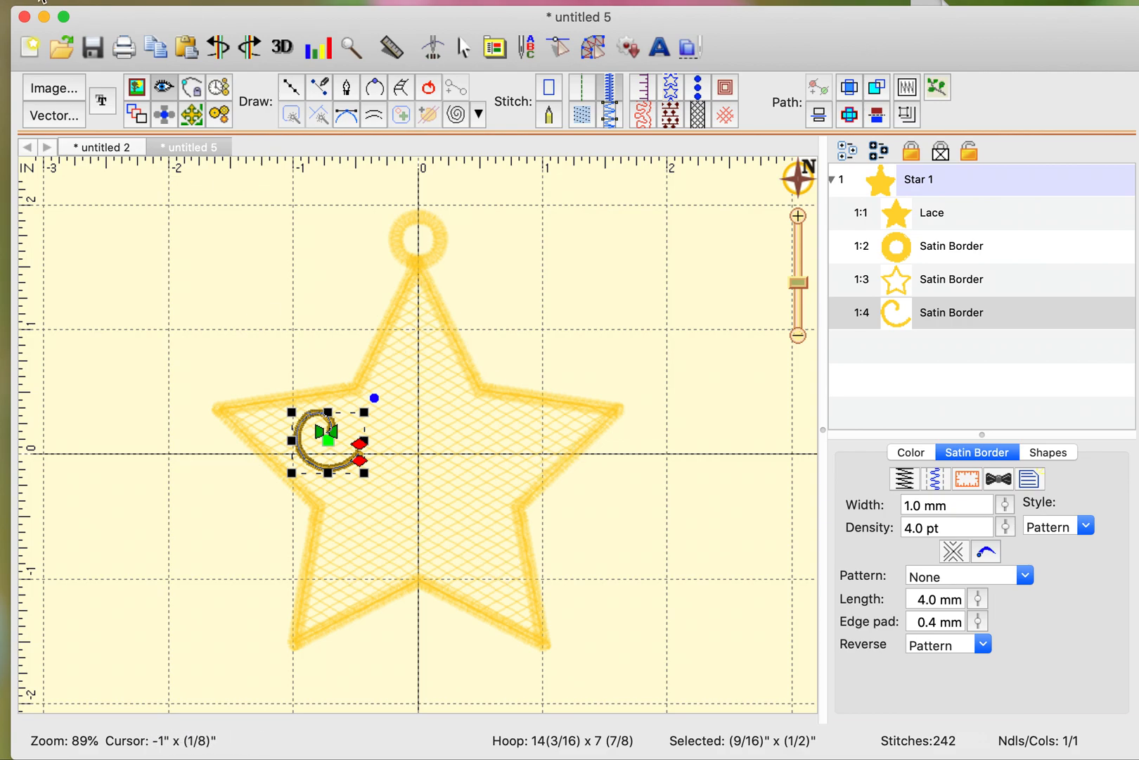
pyautogui.click(75, 0)
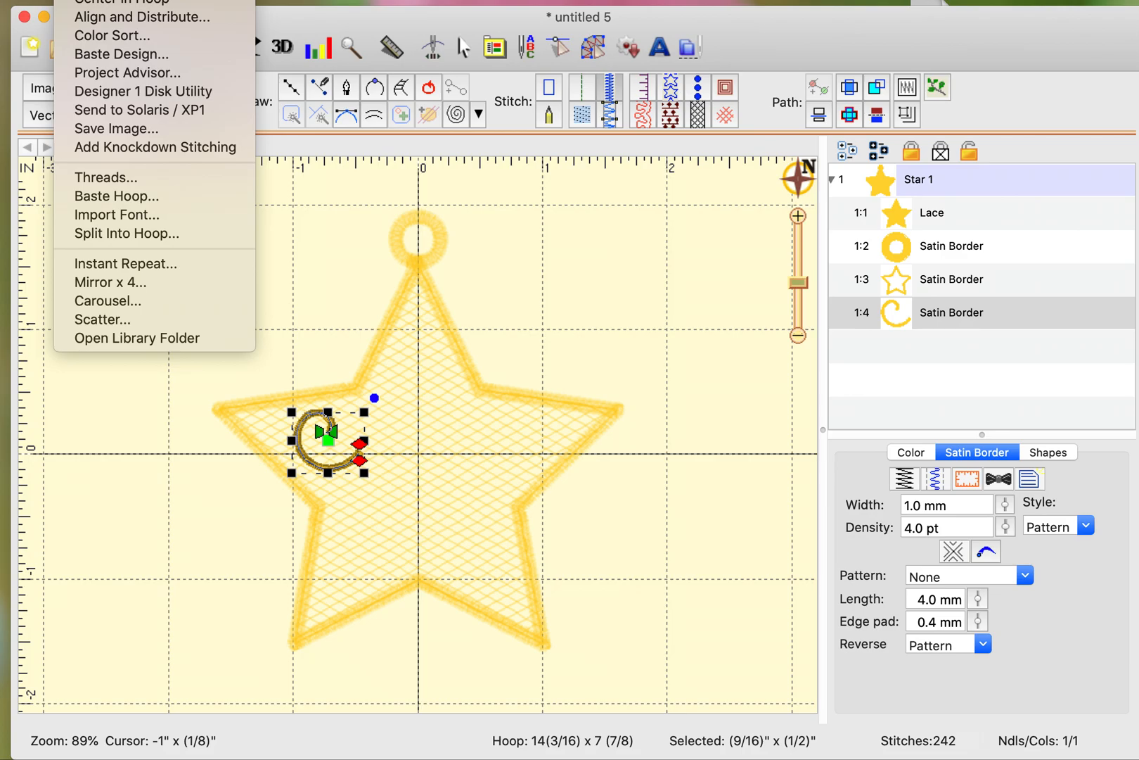
pyautogui.click(108, 306)
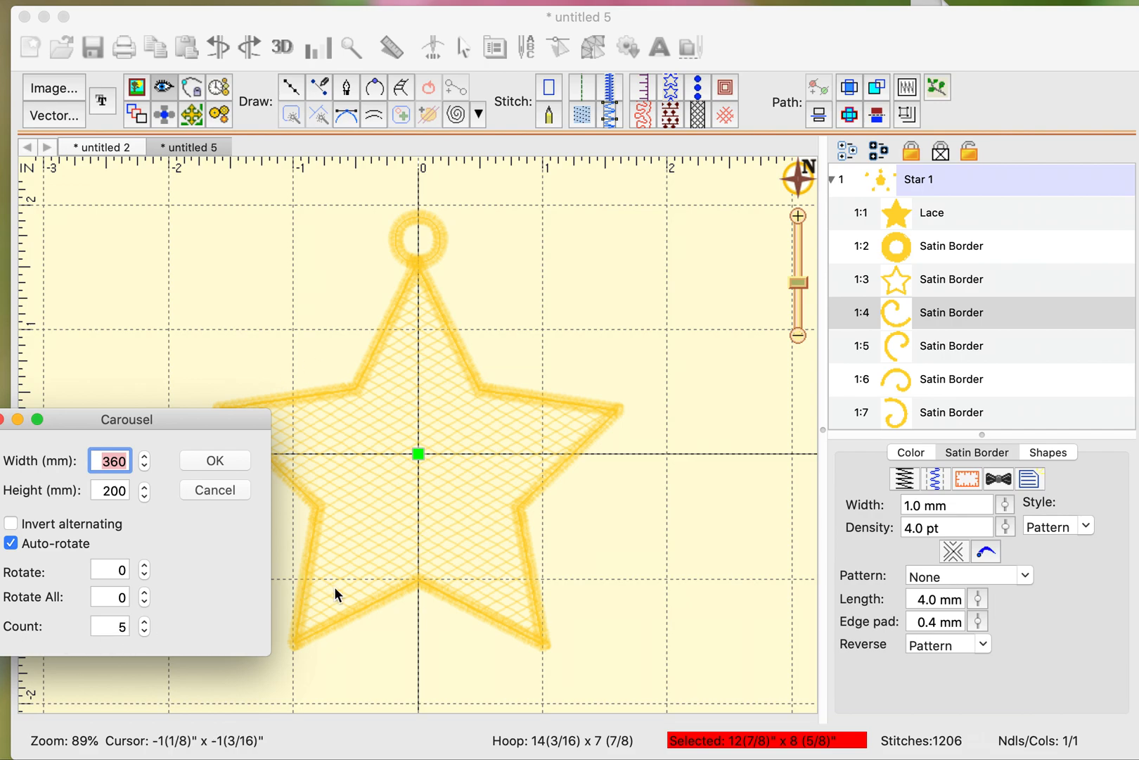
pyautogui.write('56')
pyautogui.press('Tab')
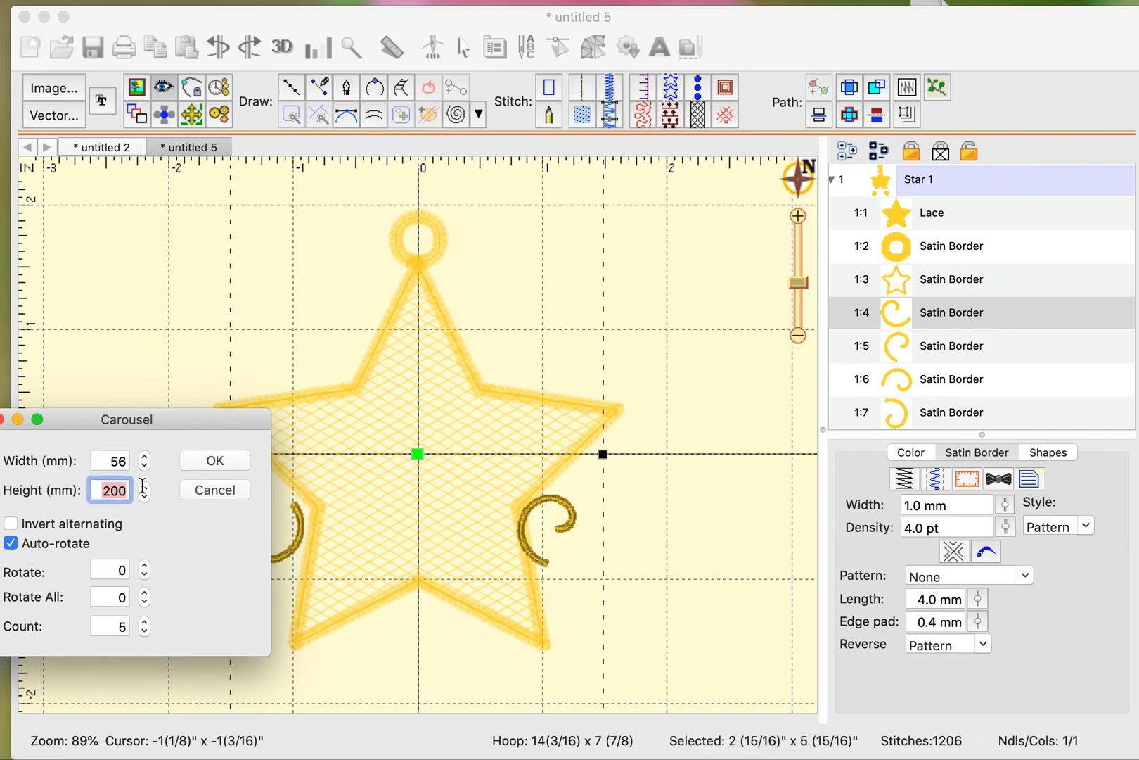
pyautogui.write('56')
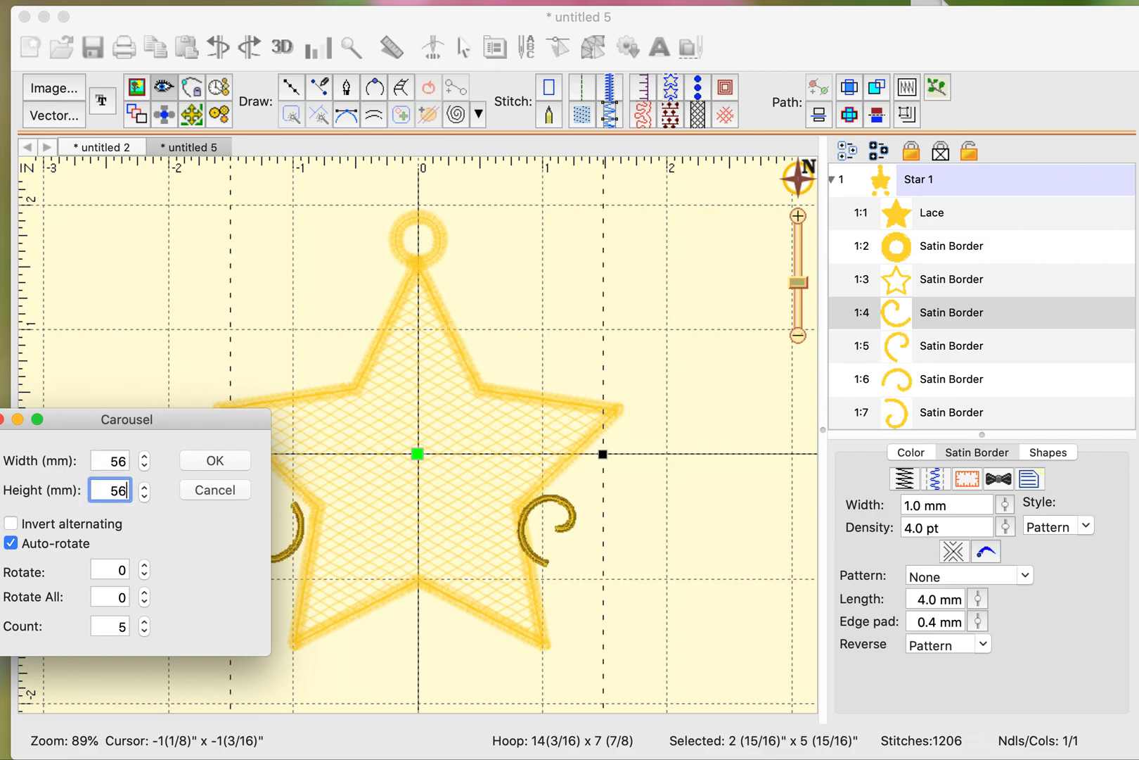
pyautogui.press('Return')
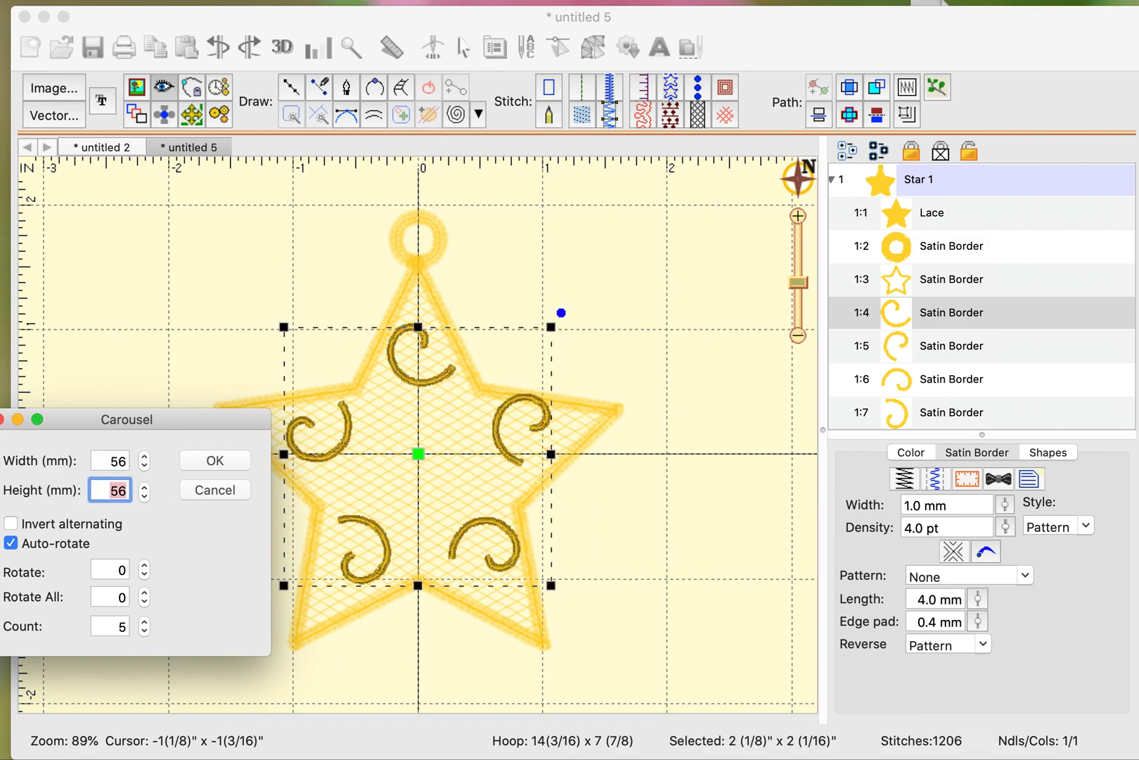
pyautogui.click(215, 459)
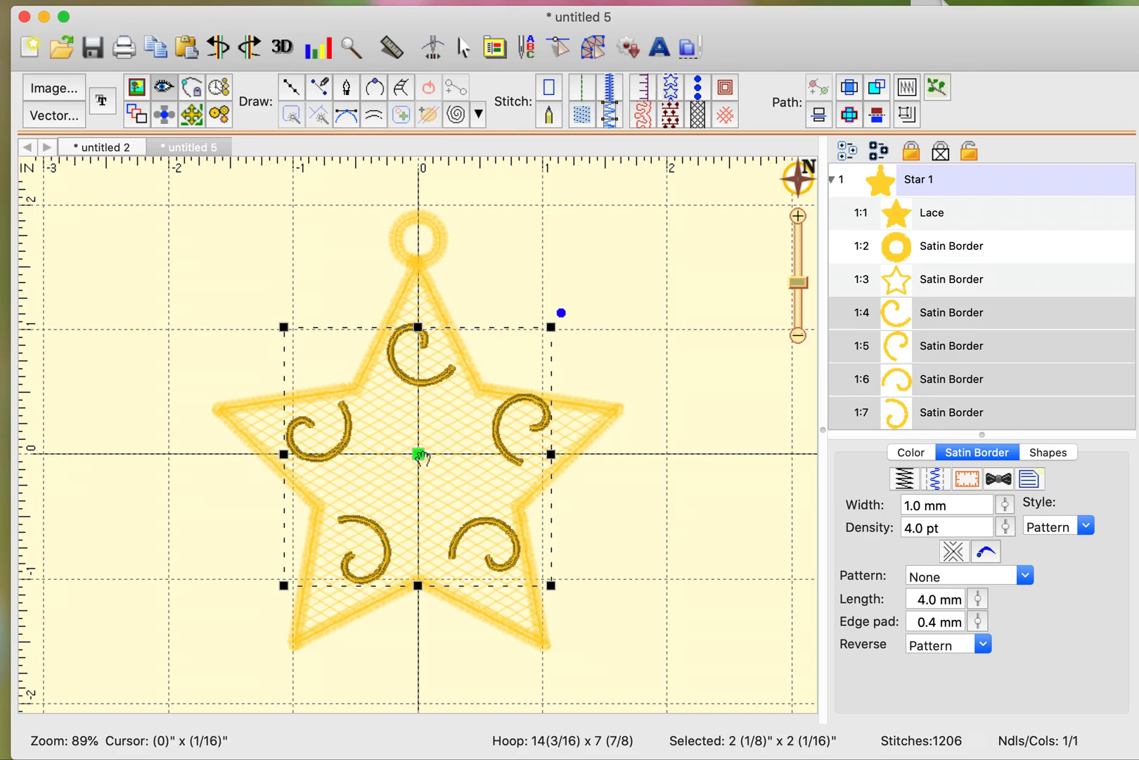
# Shift the group of five swirls slightly downward and rotate it a little so each swirl fits within a star arm
pyautogui.moveTo(420, 455)
pyautogui.mouseDown()
pyautogui.moveTo(423, 468)
pyautogui.moveTo(412, 460)
pyautogui.mouseUp()
pyautogui.moveTo(557, 318); pyautogui.dragTo(561, 323)
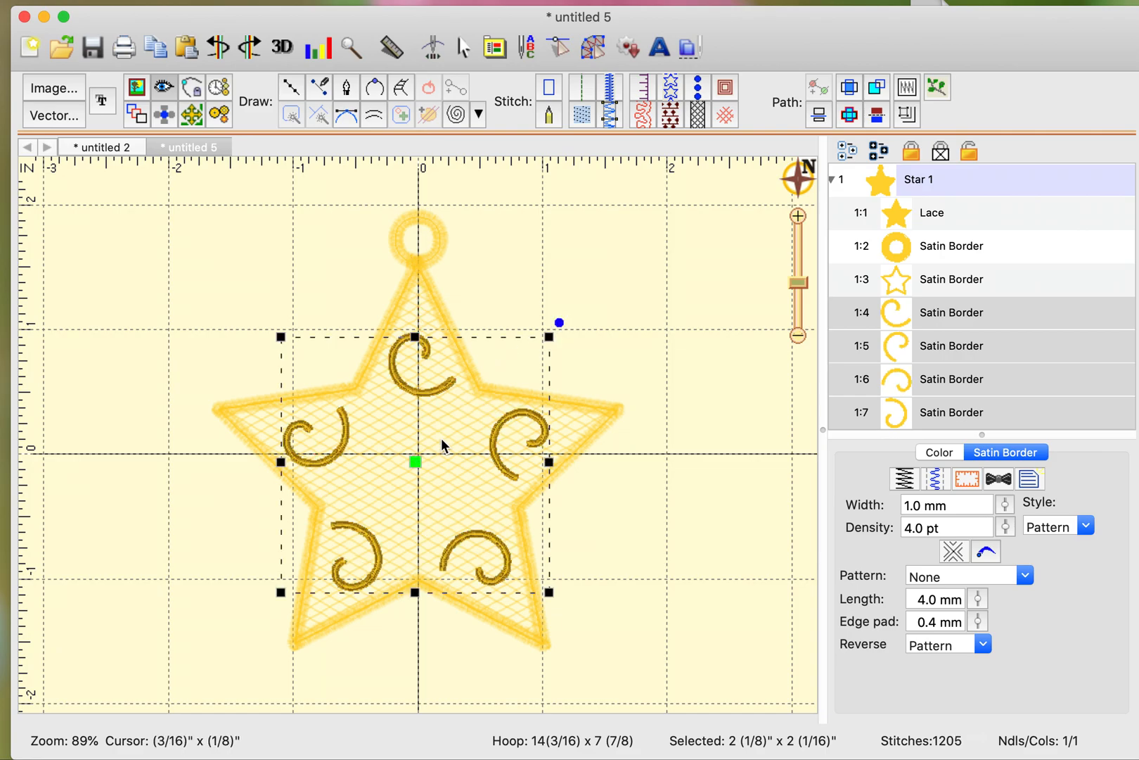
pyautogui.moveTo(418, 462); pyautogui.dragTo(419, 462)
pyautogui.click(750, 278)
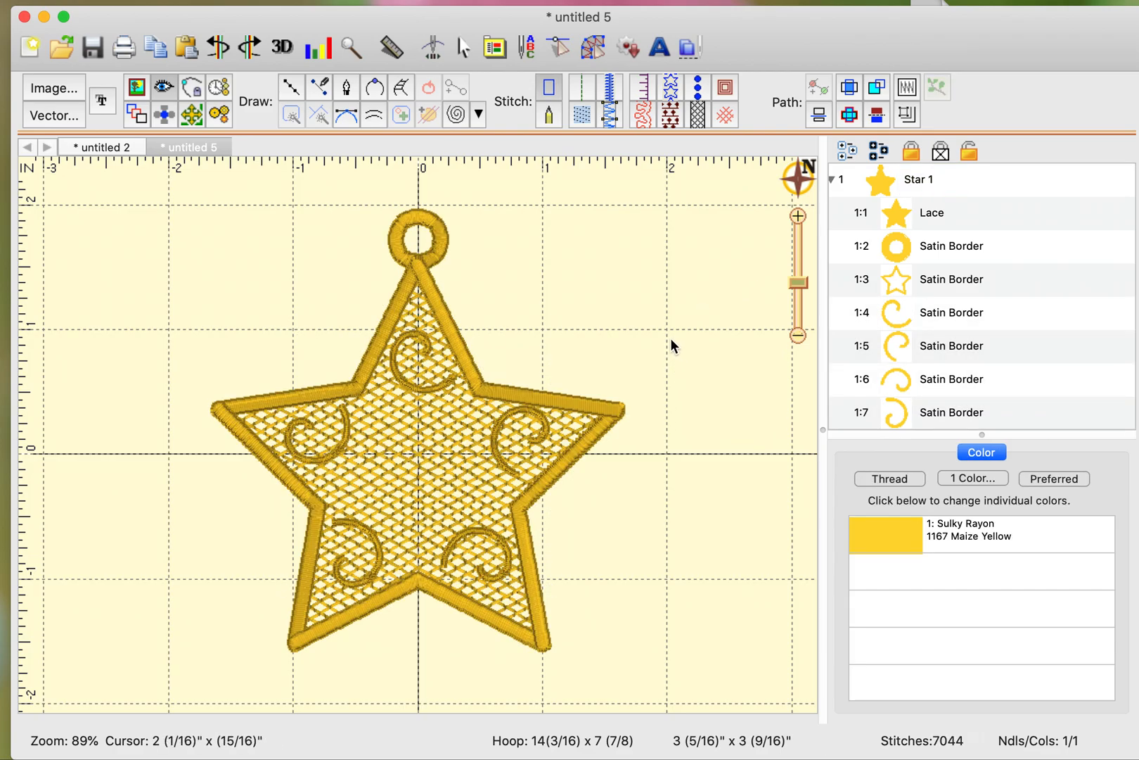
# Select the five satin swirls together and nudge them very slightly within the star arms
pyautogui.click(985, 321)
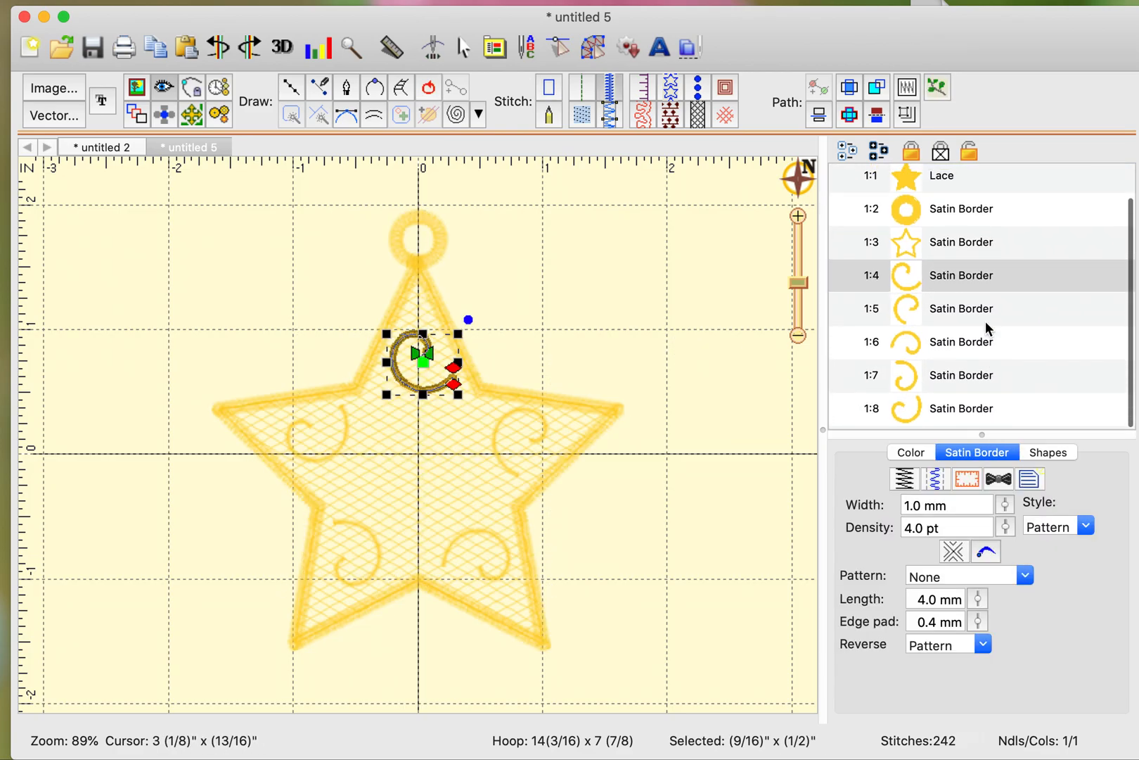
pyautogui.keyDown('shift'); pyautogui.click(957, 412); pyautogui.keyUp('shift')
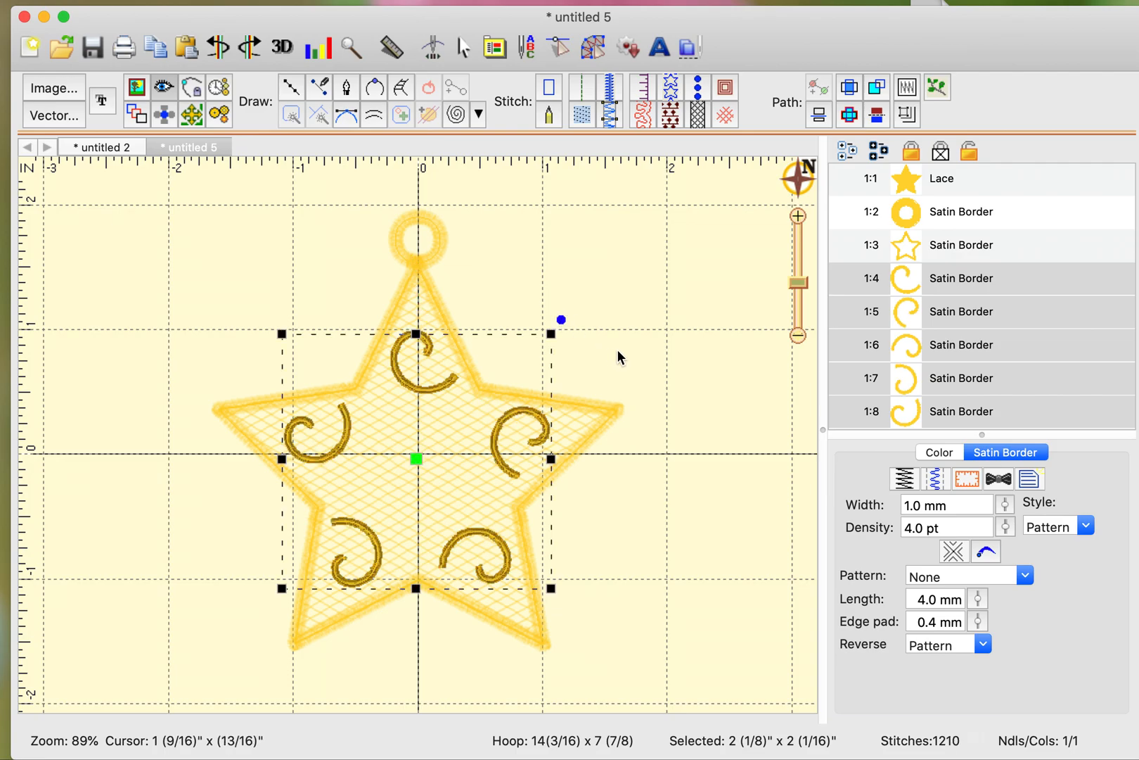
pyautogui.click(662, 363)
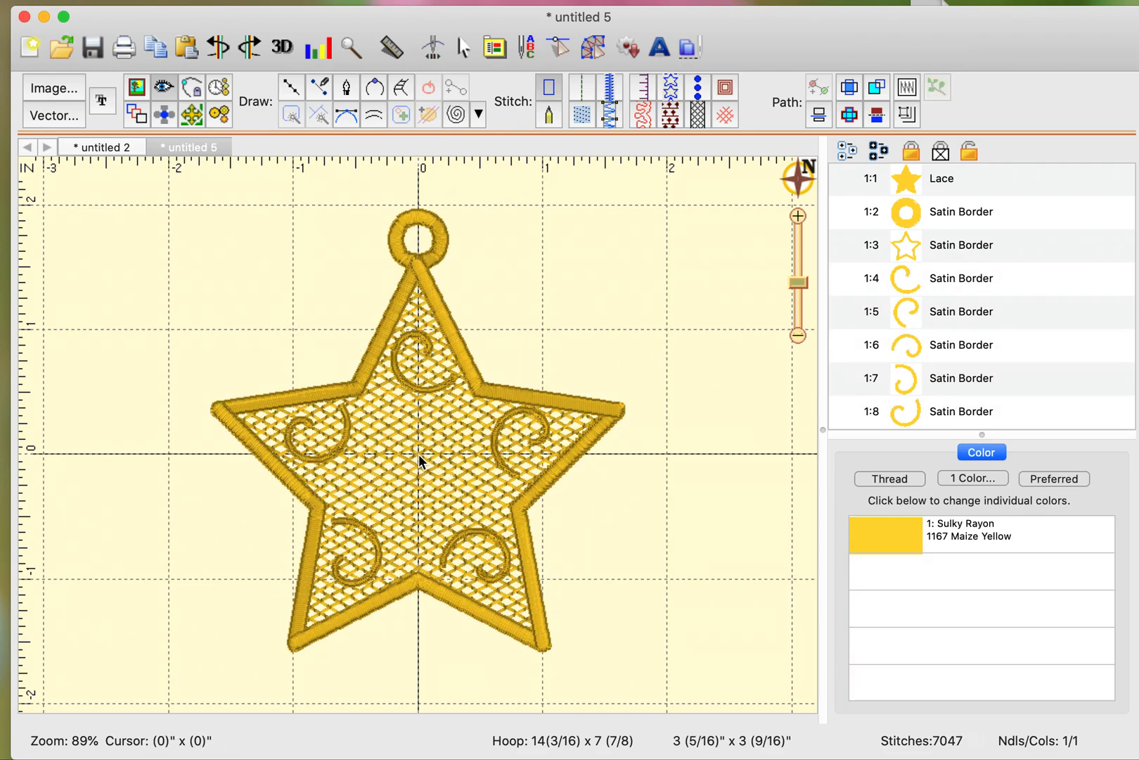
# Draw a spiral about 13/16" x 7/8" at the star's center and convert it to a satin border
pyautogui.click(480, 112)
pyautogui.click(478, 112)
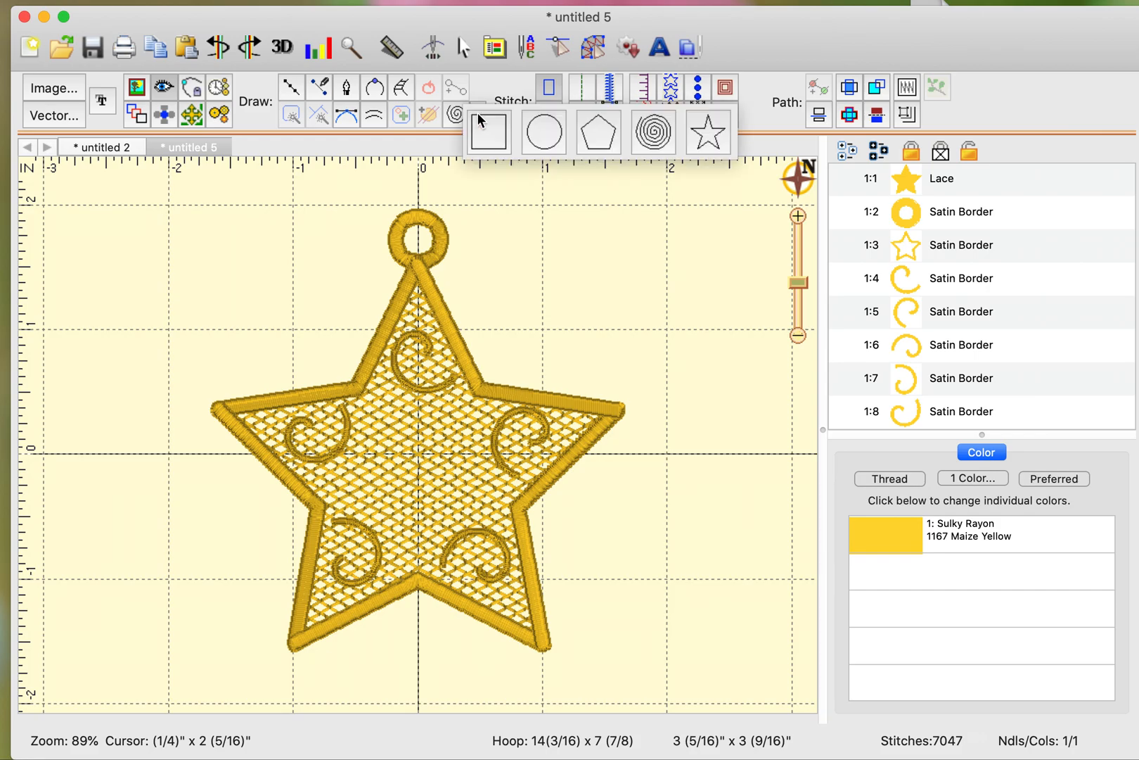
pyautogui.click(655, 130)
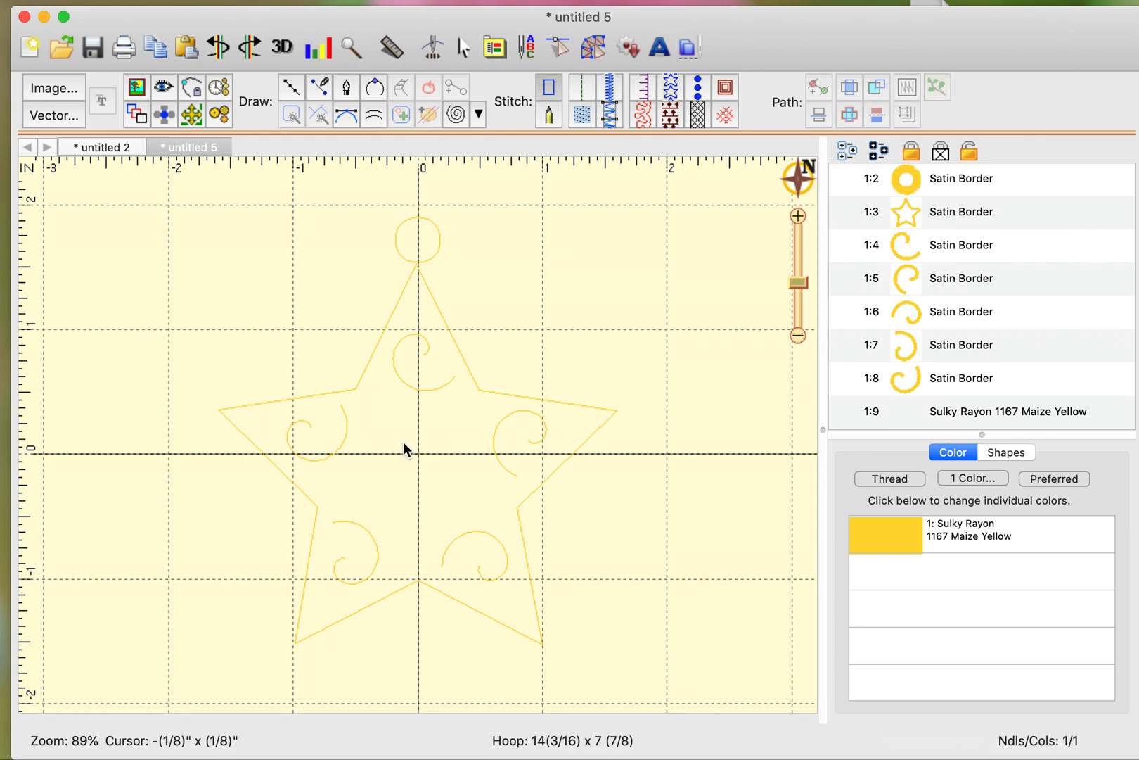
pyautogui.moveTo(422, 455)
pyautogui.mouseDown()
pyautogui.moveTo(454, 488)
pyautogui.moveTo(425, 457)
pyautogui.mouseUp()
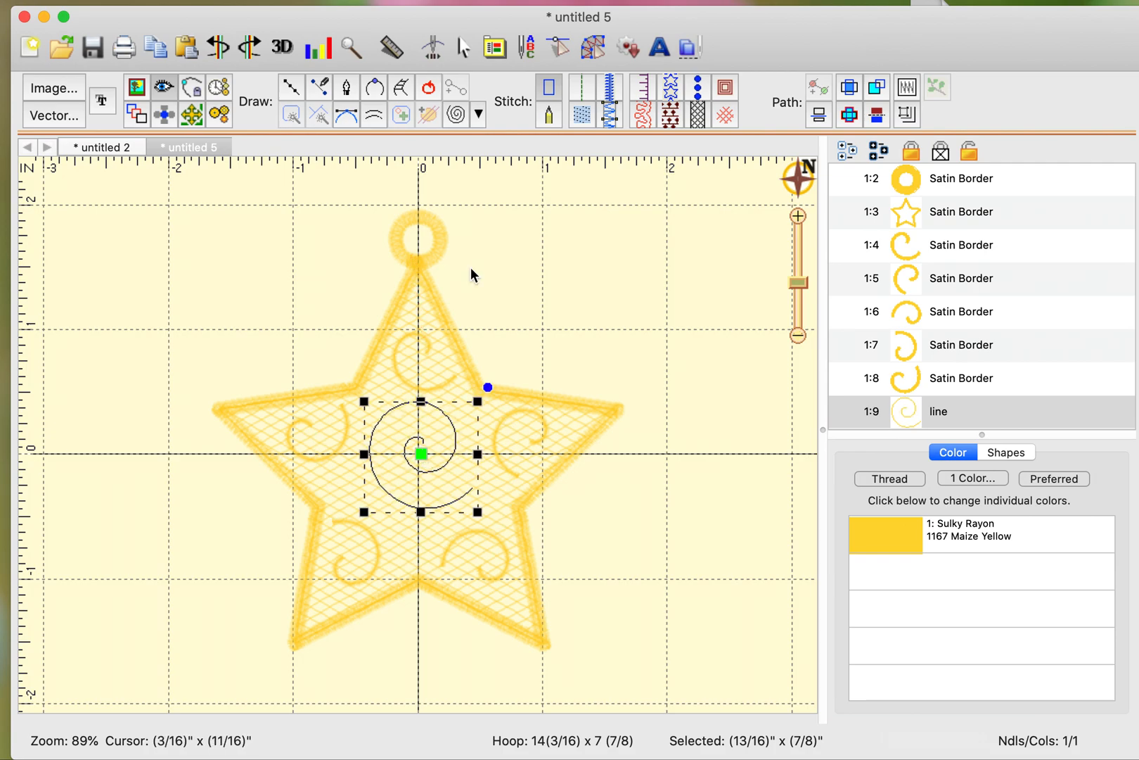
pyautogui.click(585, 89)
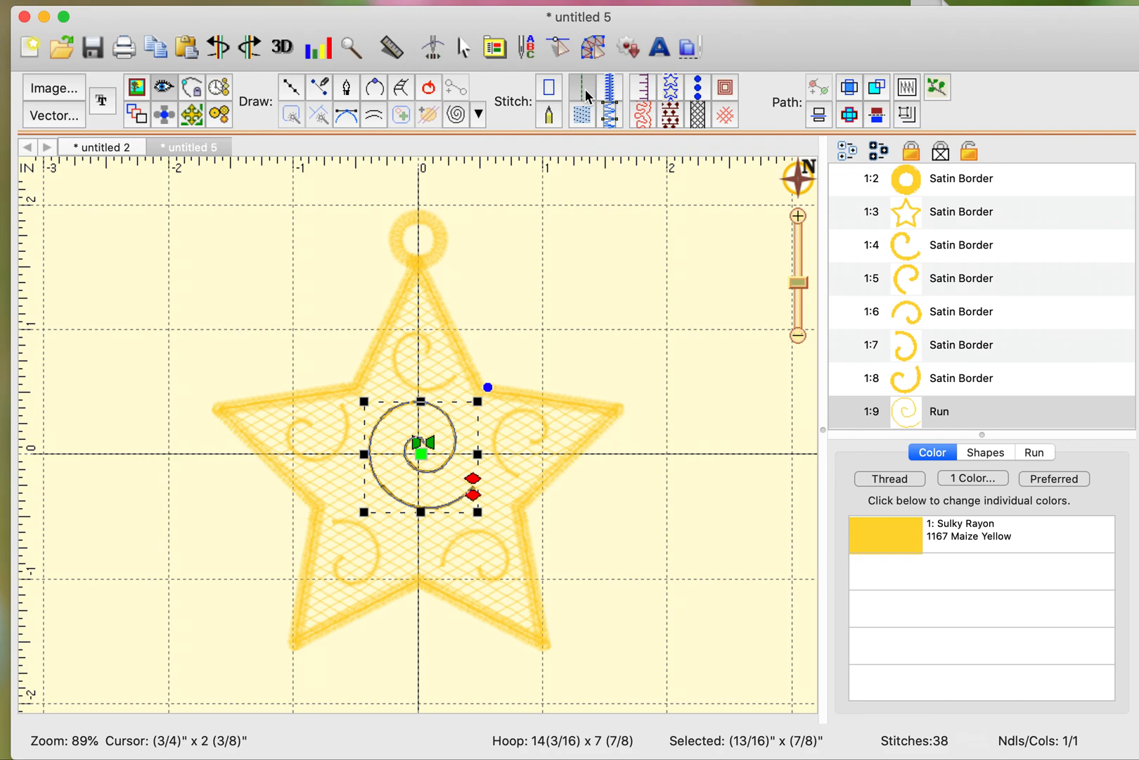
pyautogui.click(612, 95)
pyautogui.click(710, 384)
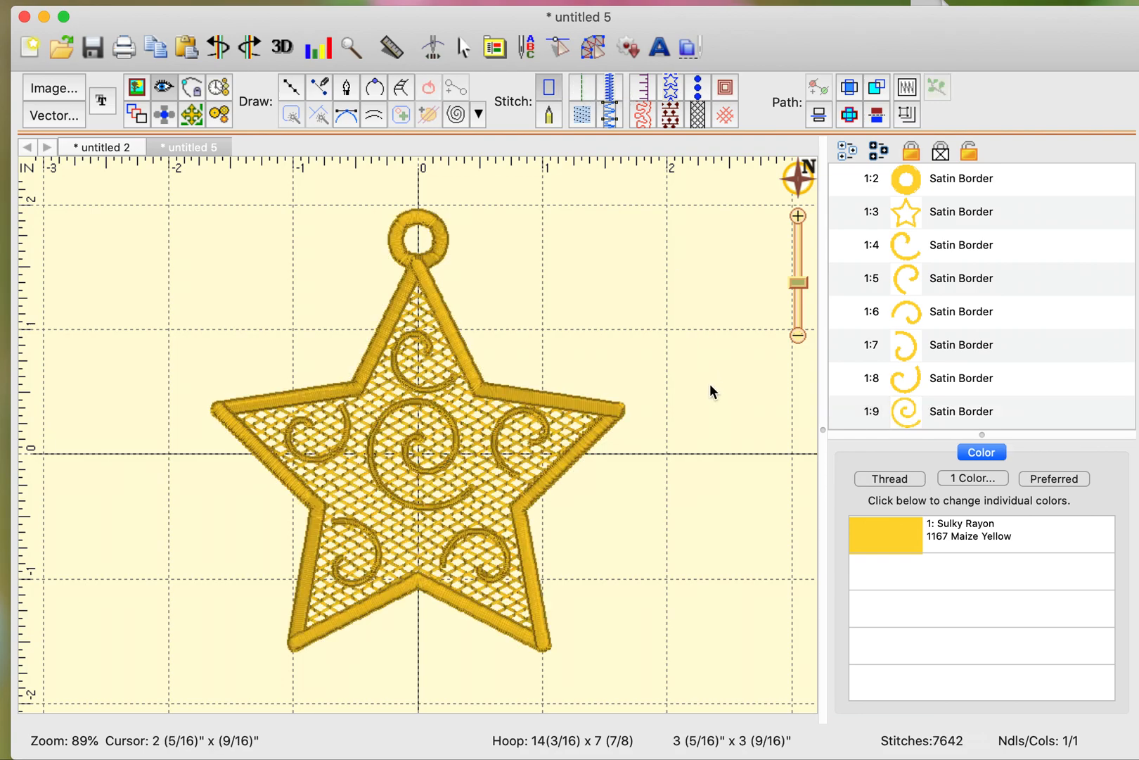
# Shift the large satin spiral slightly downward so it sits centered among the five small swirls
pyautogui.click(432, 465)
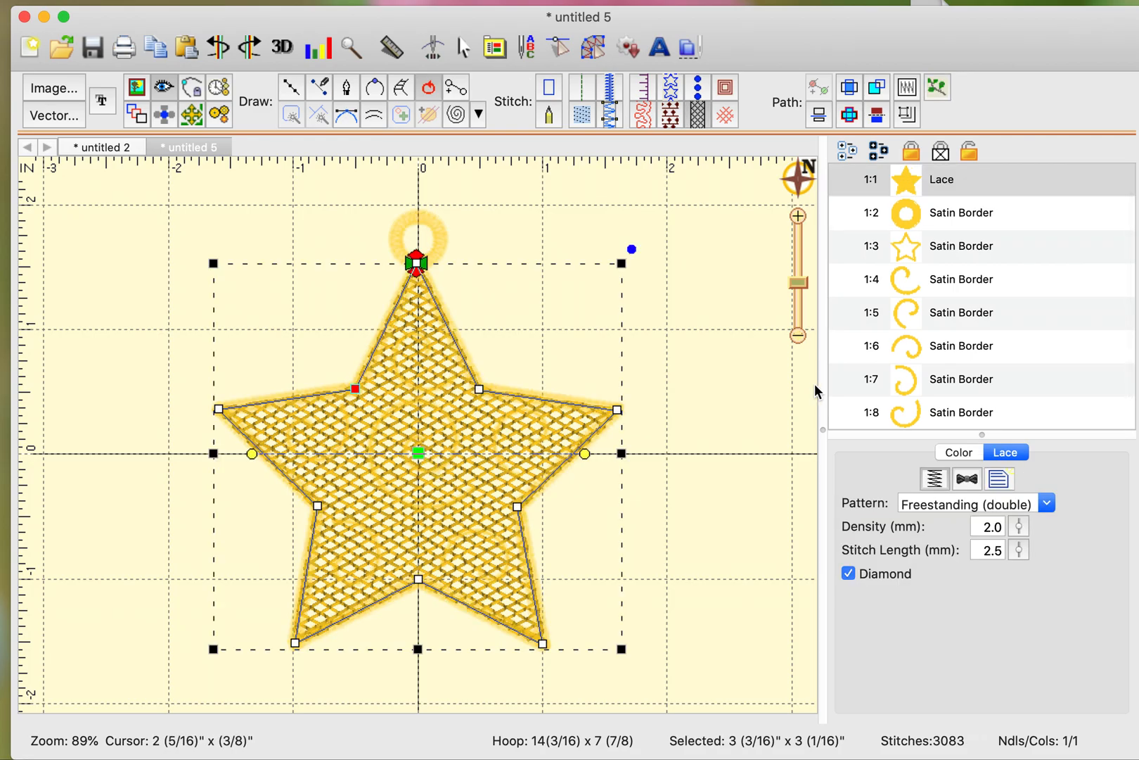
pyautogui.scroll(-1, 975, 386)
pyautogui.click(975, 401)
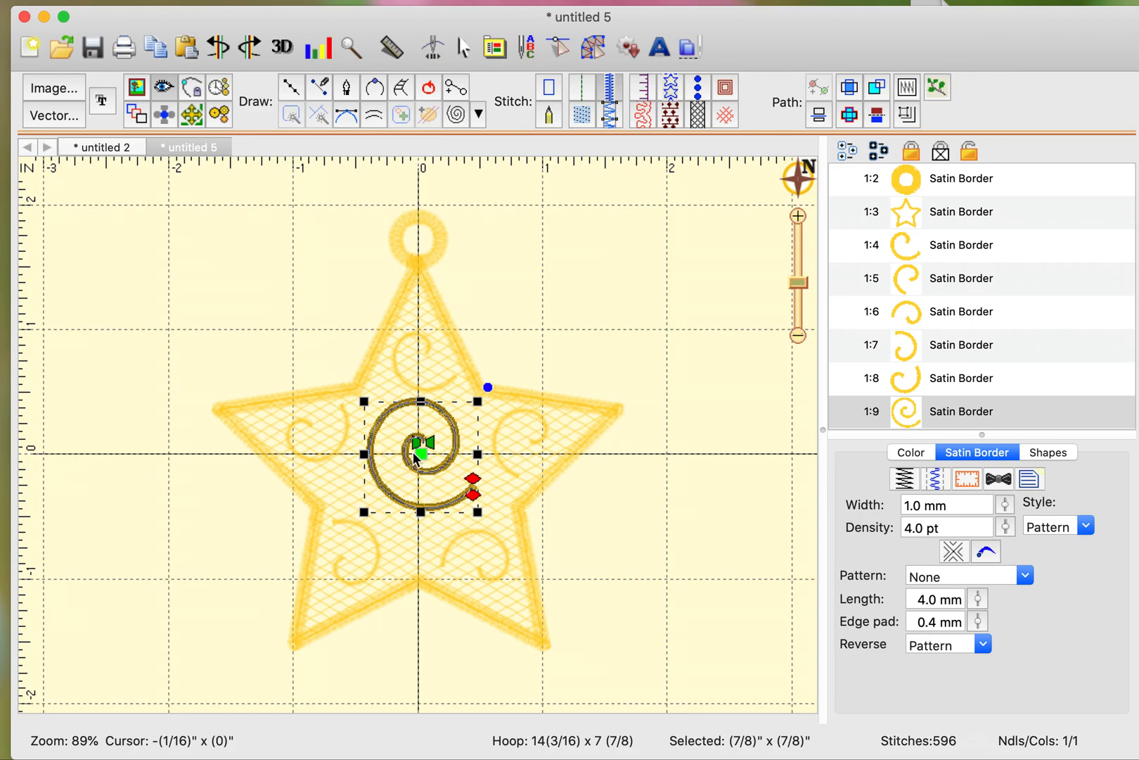
pyautogui.moveTo(424, 461); pyautogui.dragTo(423, 468)
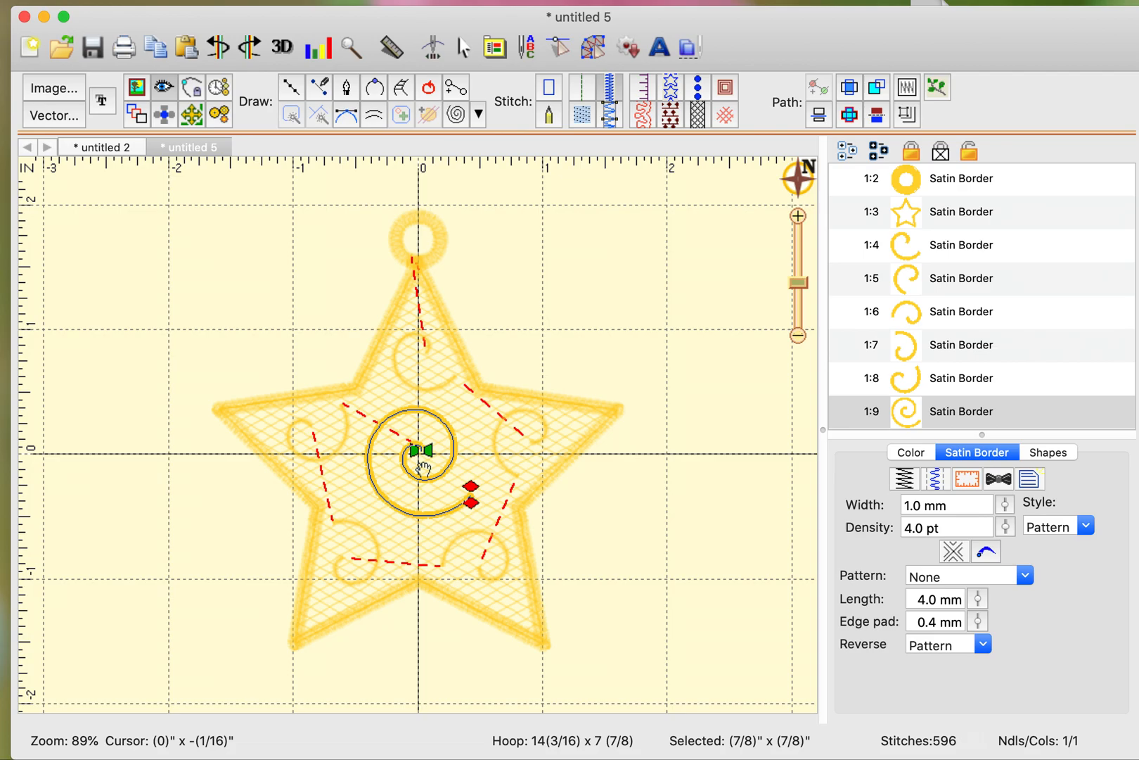
pyautogui.moveTo(422, 468); pyautogui.dragTo(423, 468)
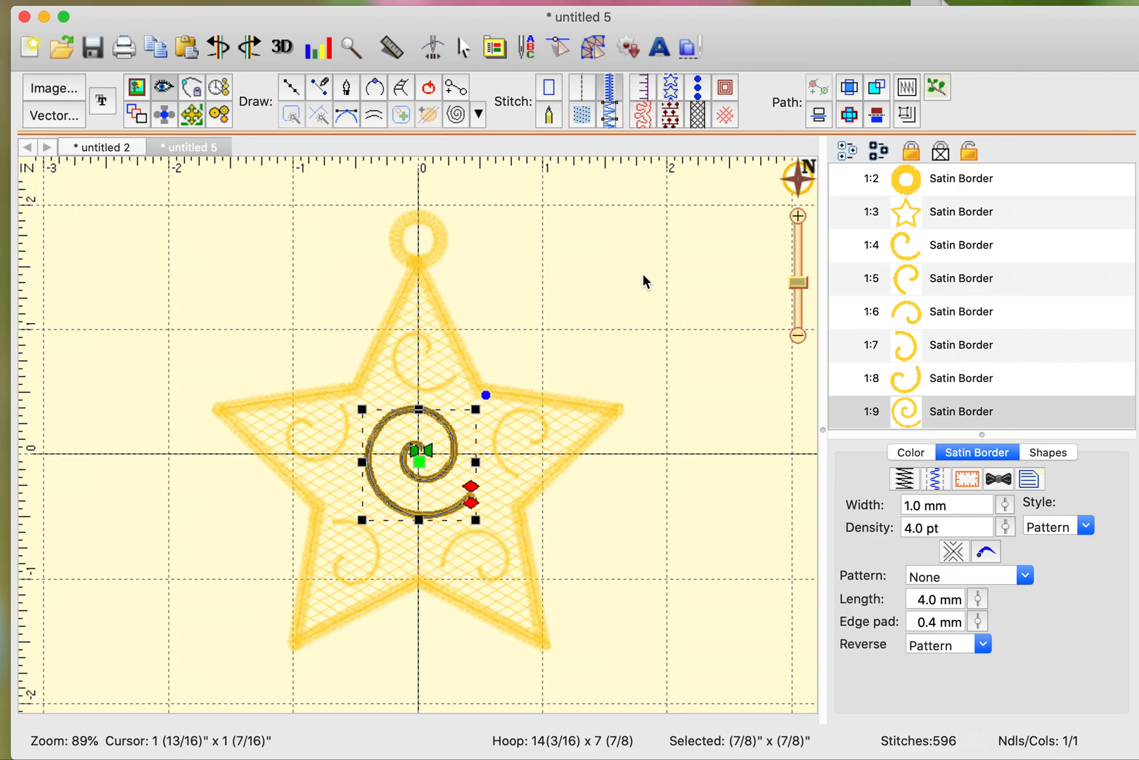
pyautogui.click(642, 273)
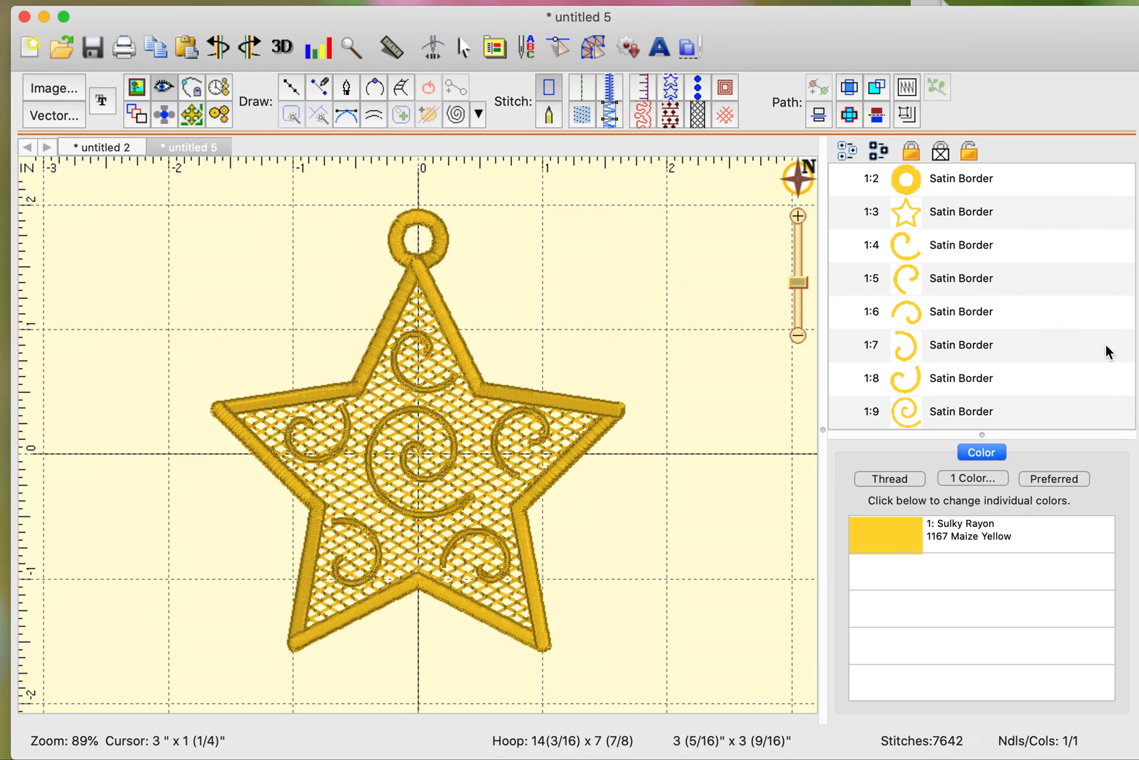
pyautogui.click(1024, 411)
pyautogui.moveTo(424, 470); pyautogui.dragTo(424, 472)
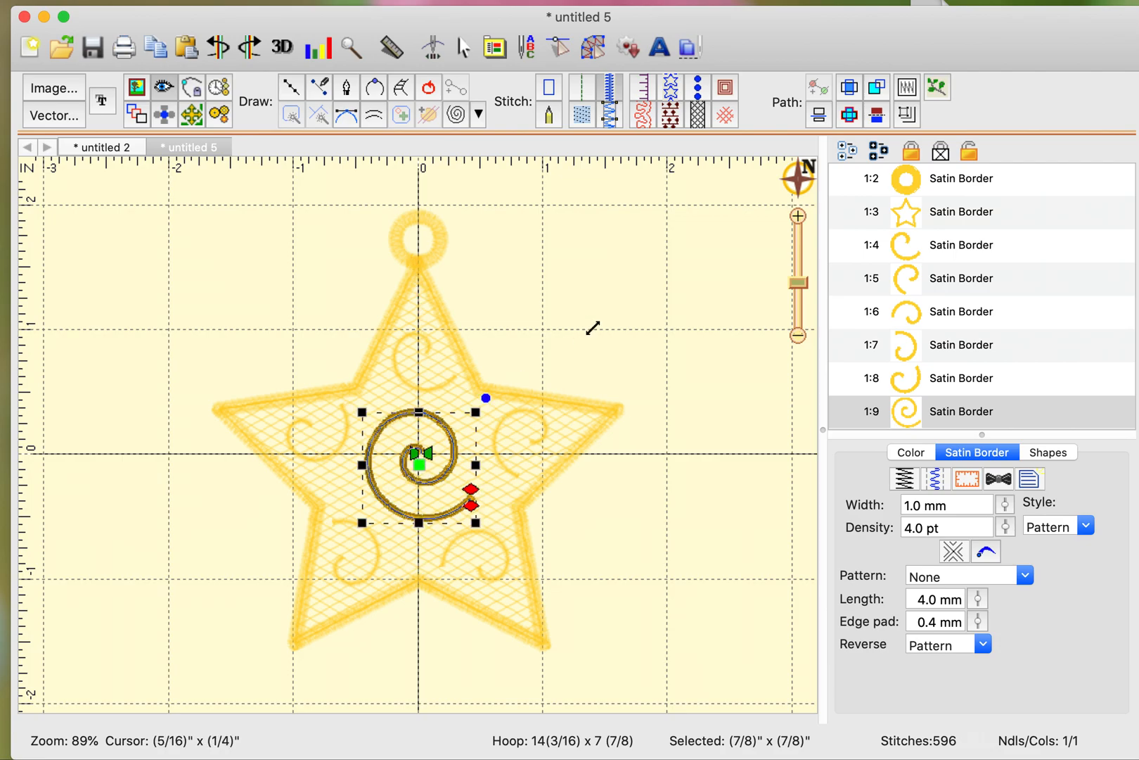
pyautogui.click(649, 294)
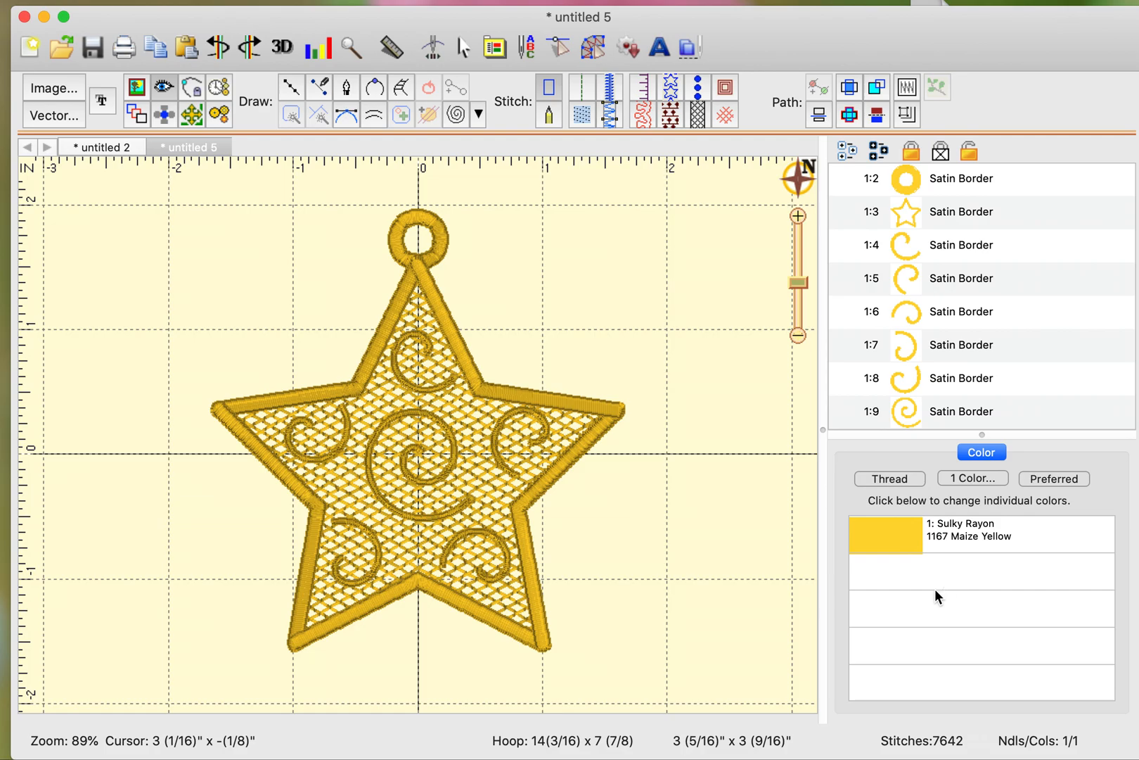
# Change the thread color of the five small swirls and the central spiral to Sulky Rayon 1159 Temple Gold
pyautogui.click(995, 254)
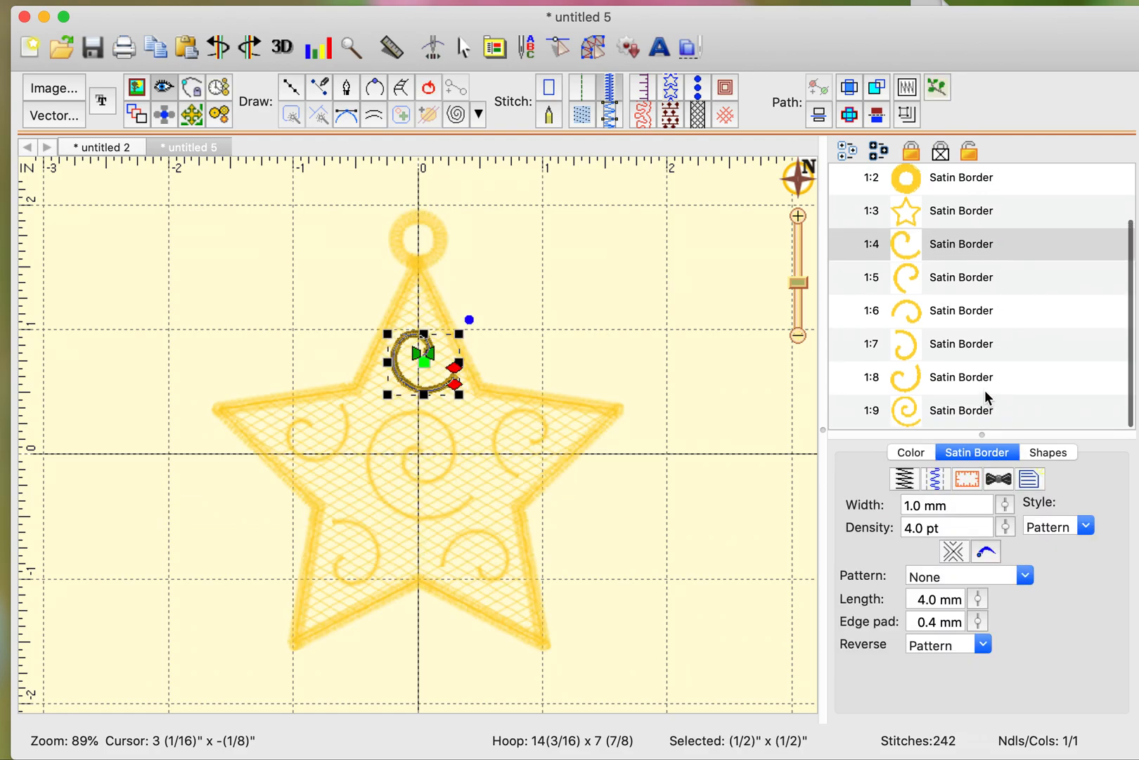
pyautogui.keyDown('shift'); pyautogui.click(966, 415); pyautogui.keyUp('shift')
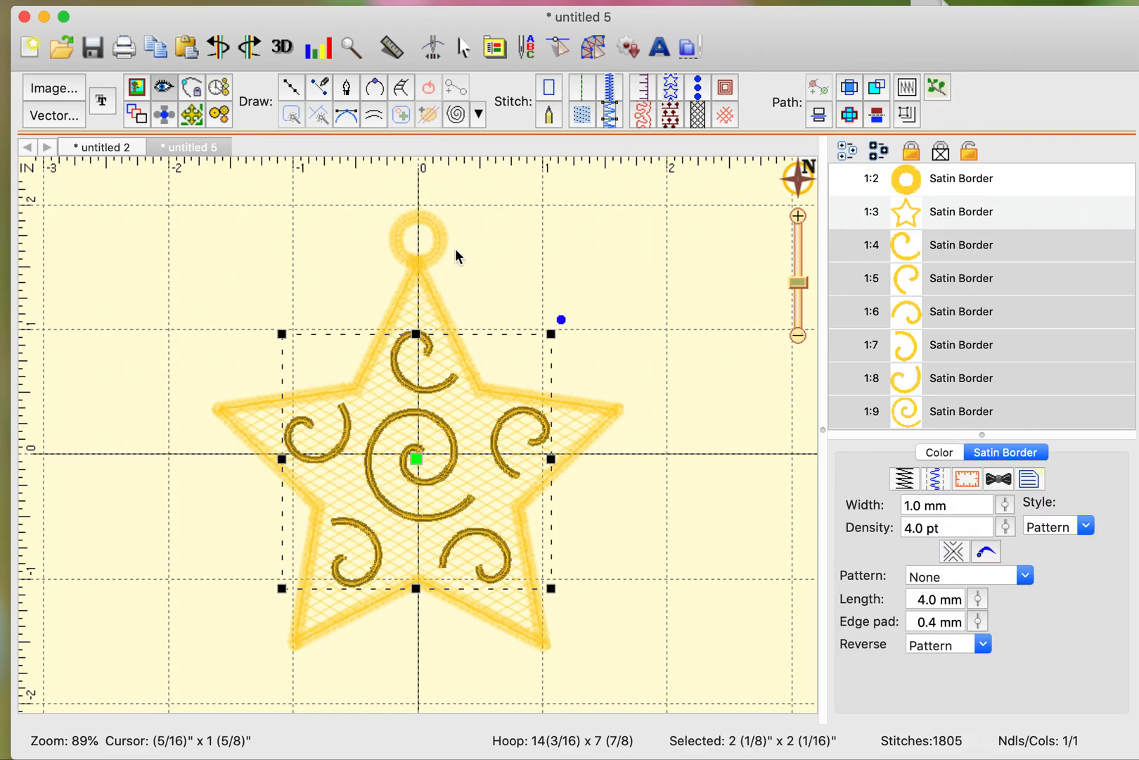
pyautogui.click(946, 454)
pyautogui.click(892, 530)
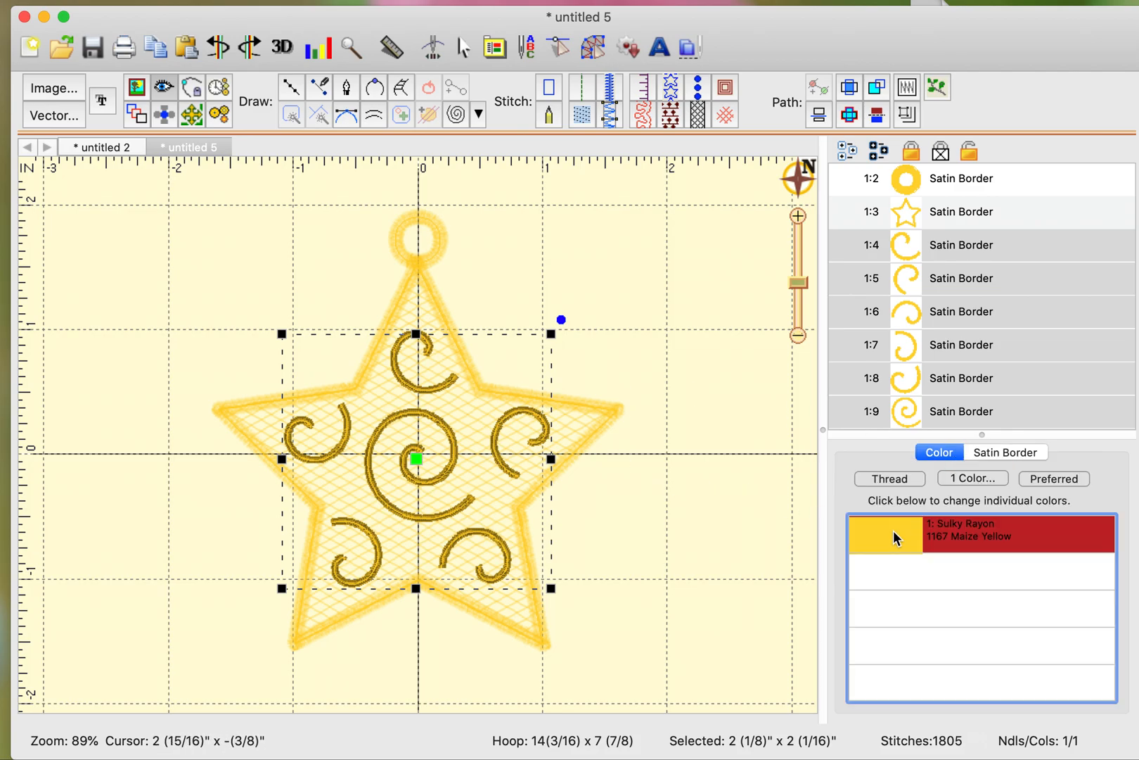
pyautogui.click(559, 191)
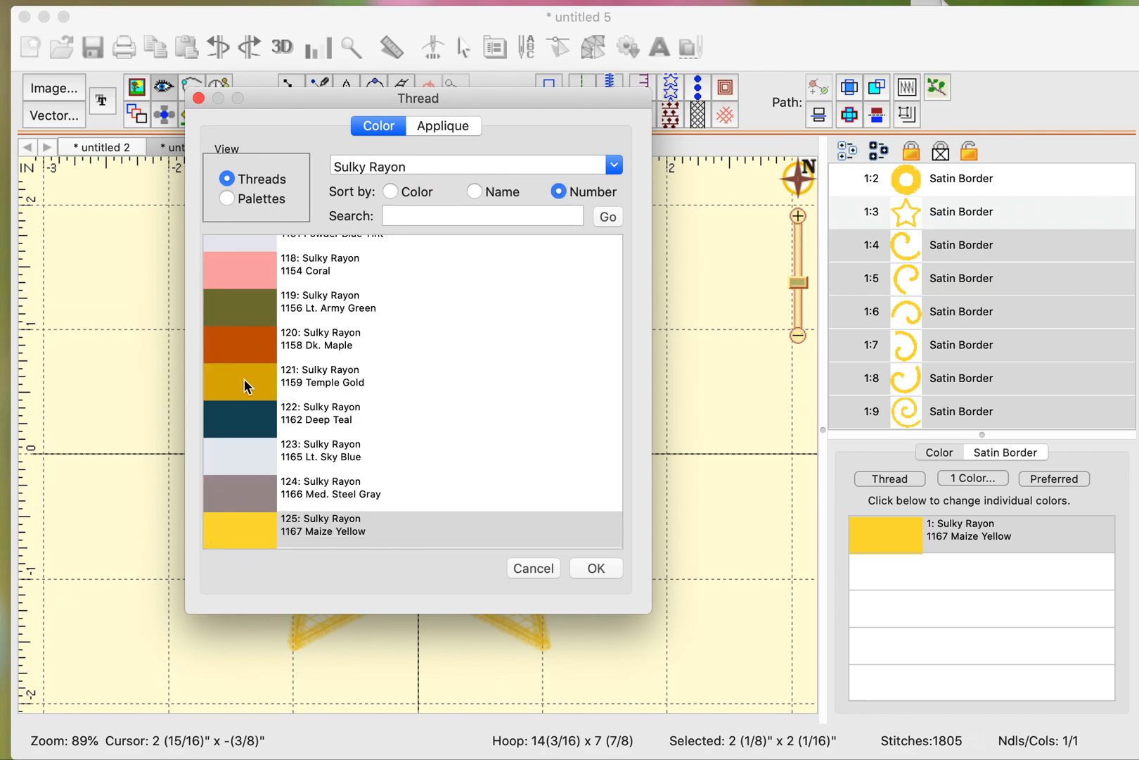
pyautogui.click(248, 380)
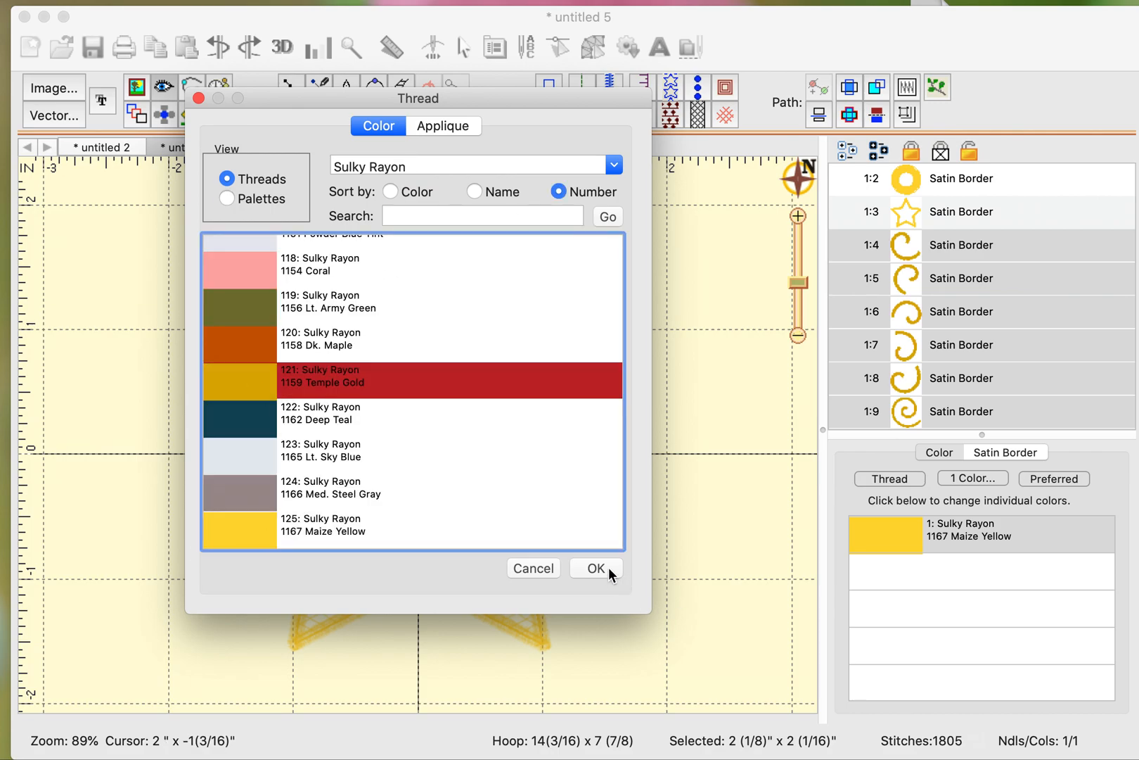
pyautogui.click(597, 568)
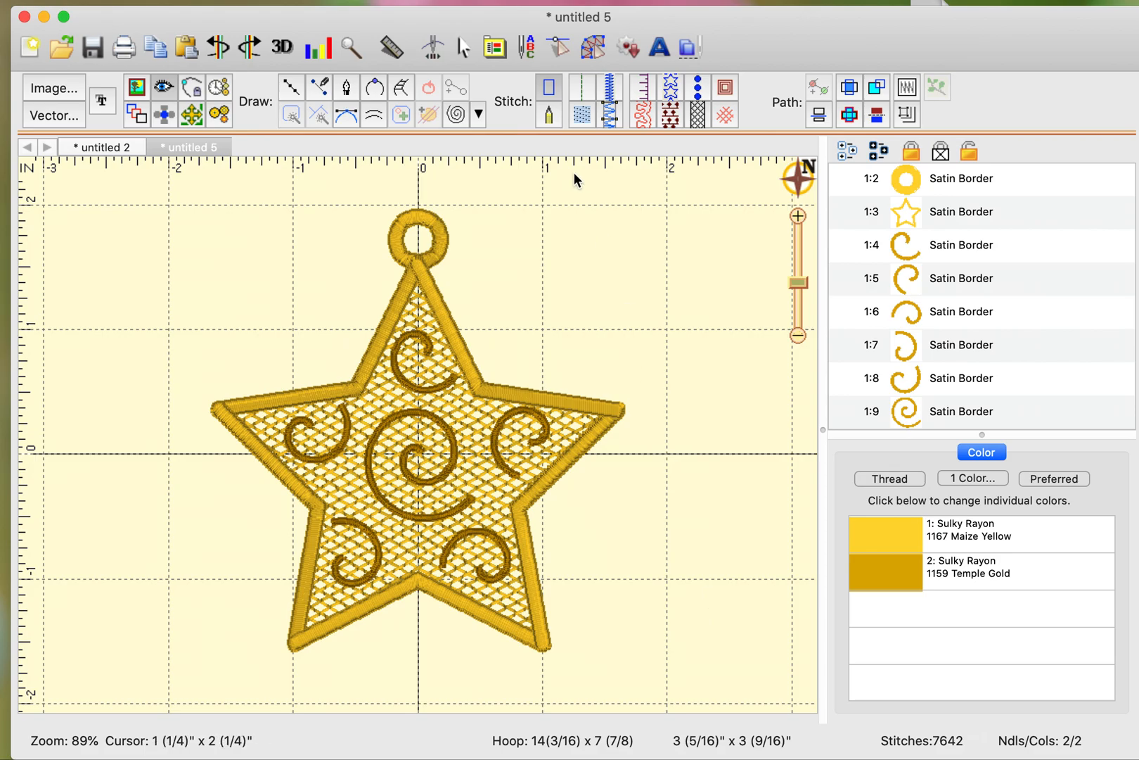
# Play the stitch simulation of the whole ornament and raise its playback speed slightly
pyautogui.click(433, 50)
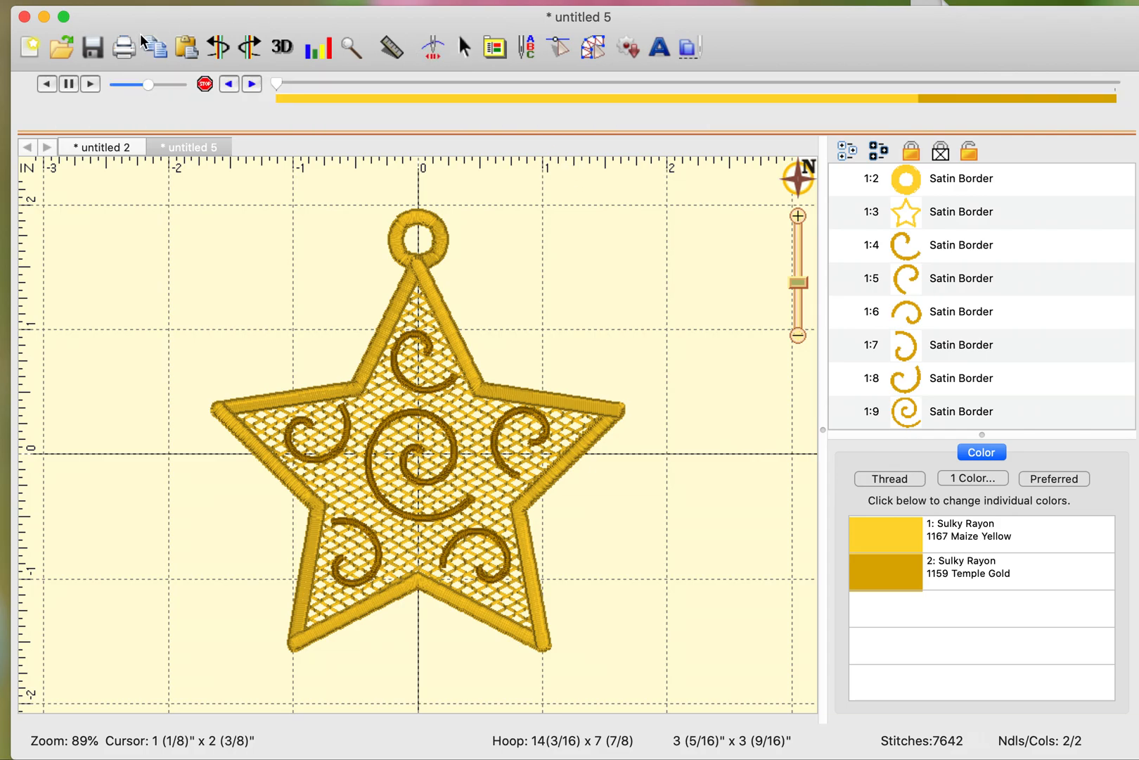
pyautogui.click(89, 82)
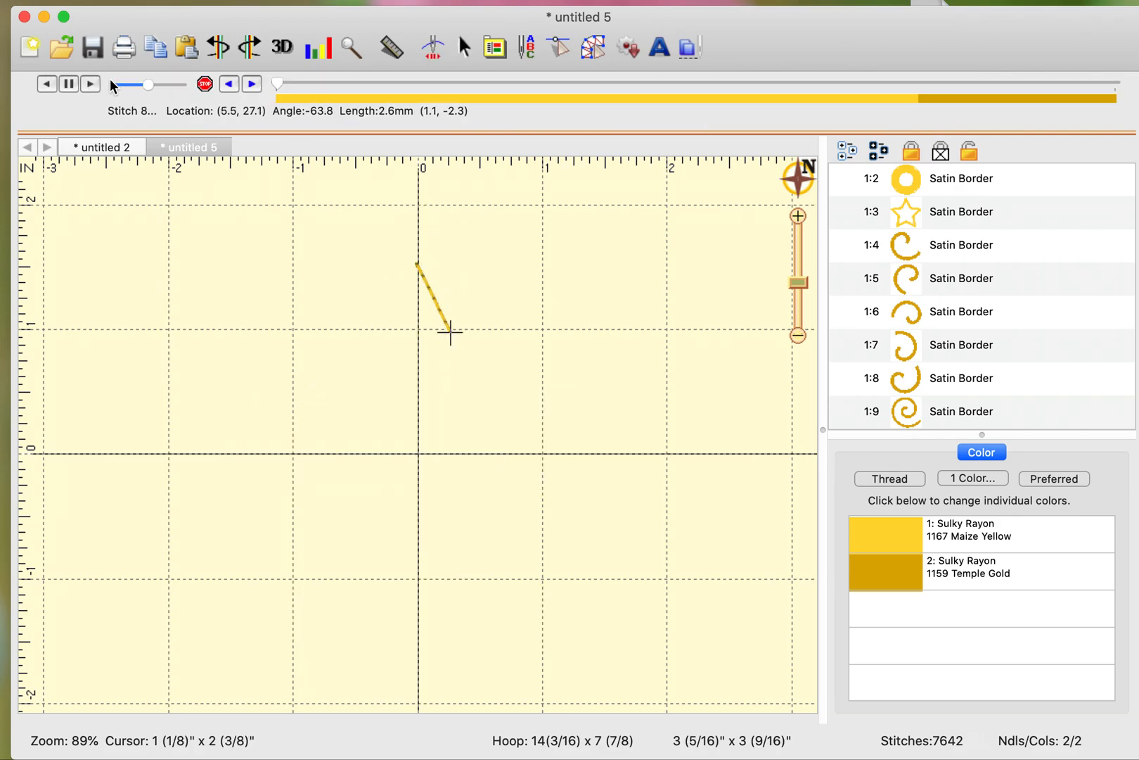
pyautogui.moveTo(155, 88); pyautogui.dragTo(159, 89)
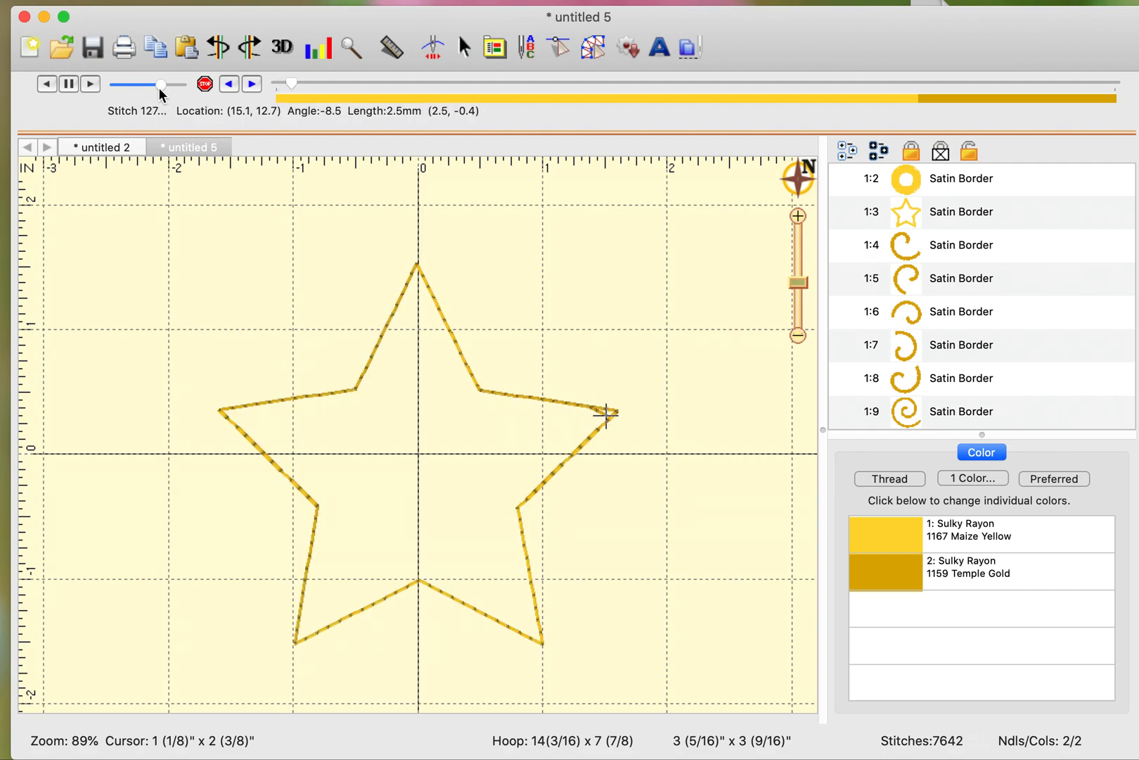